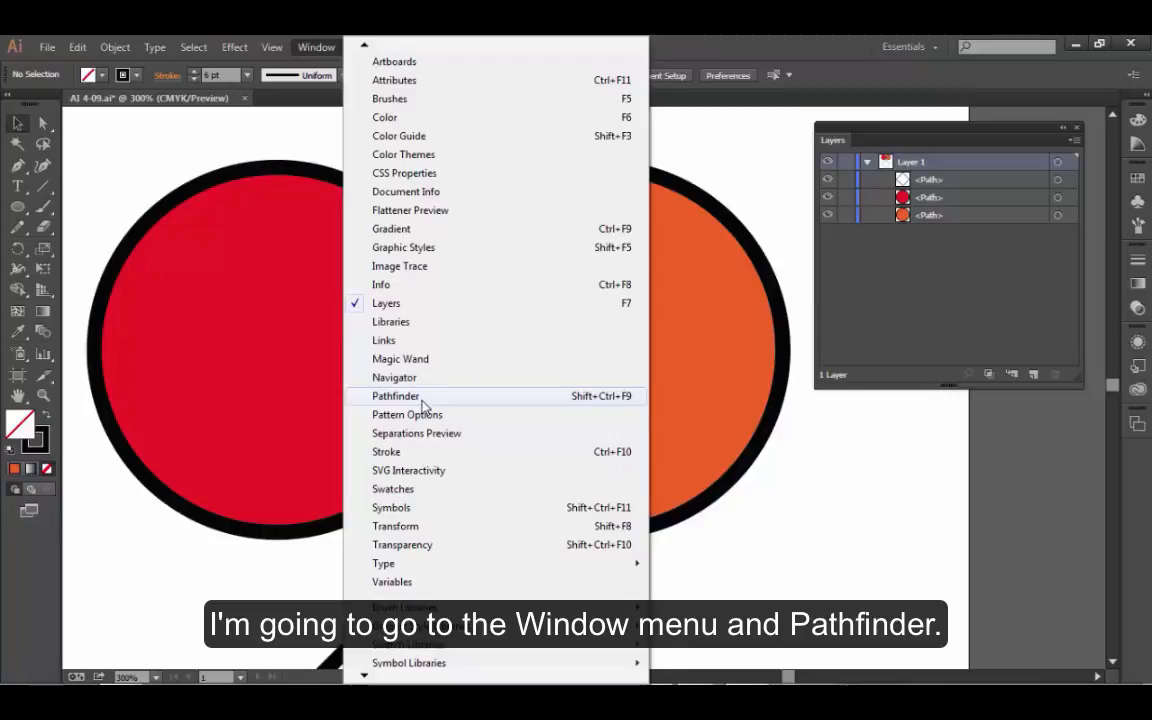
- Show the Pathfinder panel, look through the grouped Align and Transform panels, and place it just below the Layers panel
{"action": "left_click", "coordinate": [421, 400]}
{"action": "left_click_drag", "start_coordinate": [494, 378], "coordinate": [843, 415]}
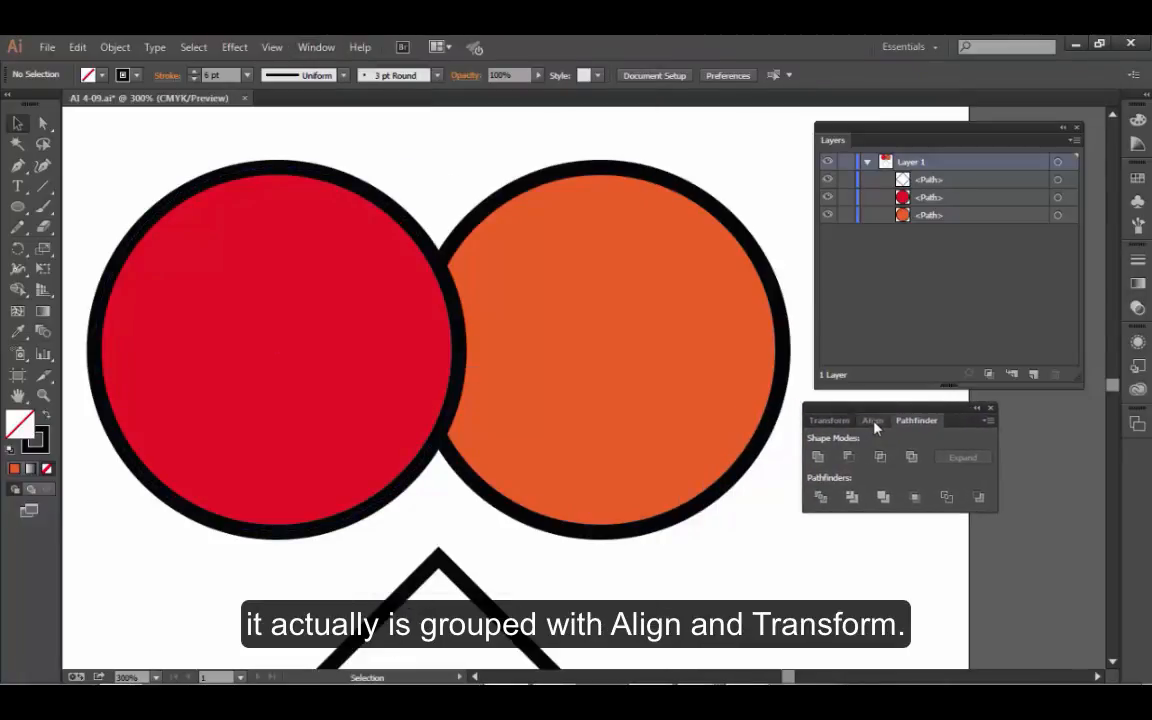
{"action": "left_click", "coordinate": [871, 422]}
{"action": "left_click", "coordinate": [843, 424]}
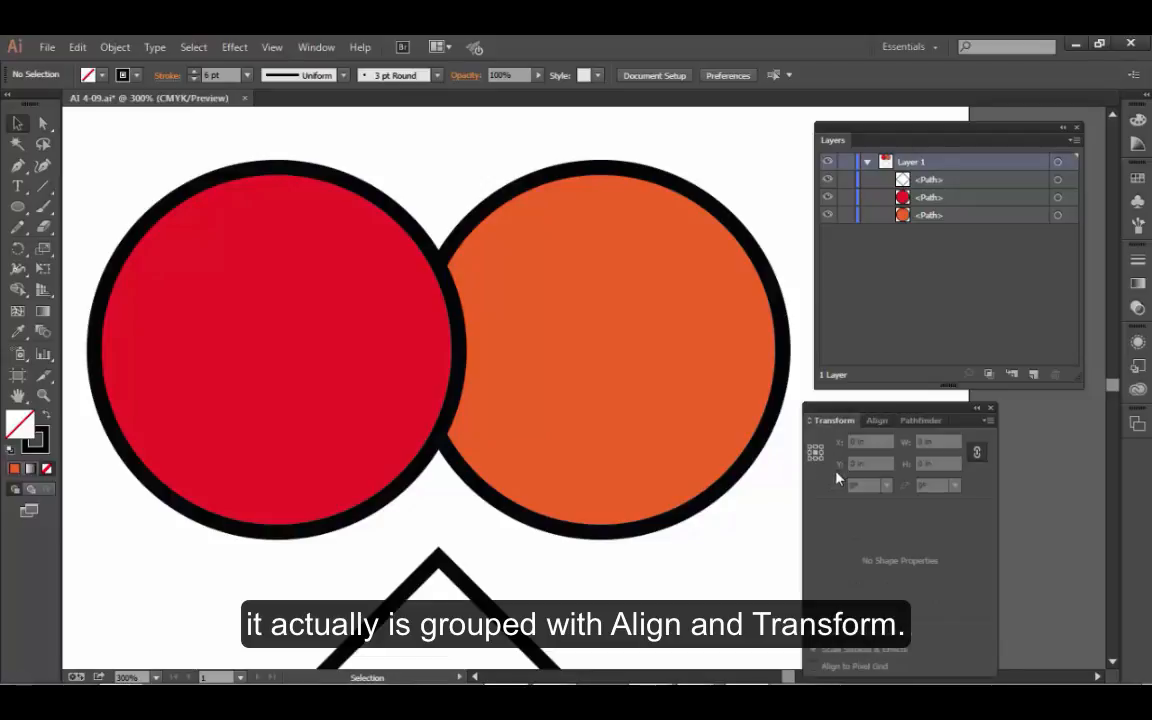
{"action": "left_click", "coordinate": [892, 421]}
{"action": "mouse_move", "coordinate": [893, 420]}
{"action": "left_mouse_down"}
{"action": "mouse_move", "coordinate": [903, 404]}
{"action": "mouse_move", "coordinate": [901, 418]}
{"action": "left_mouse_up"}
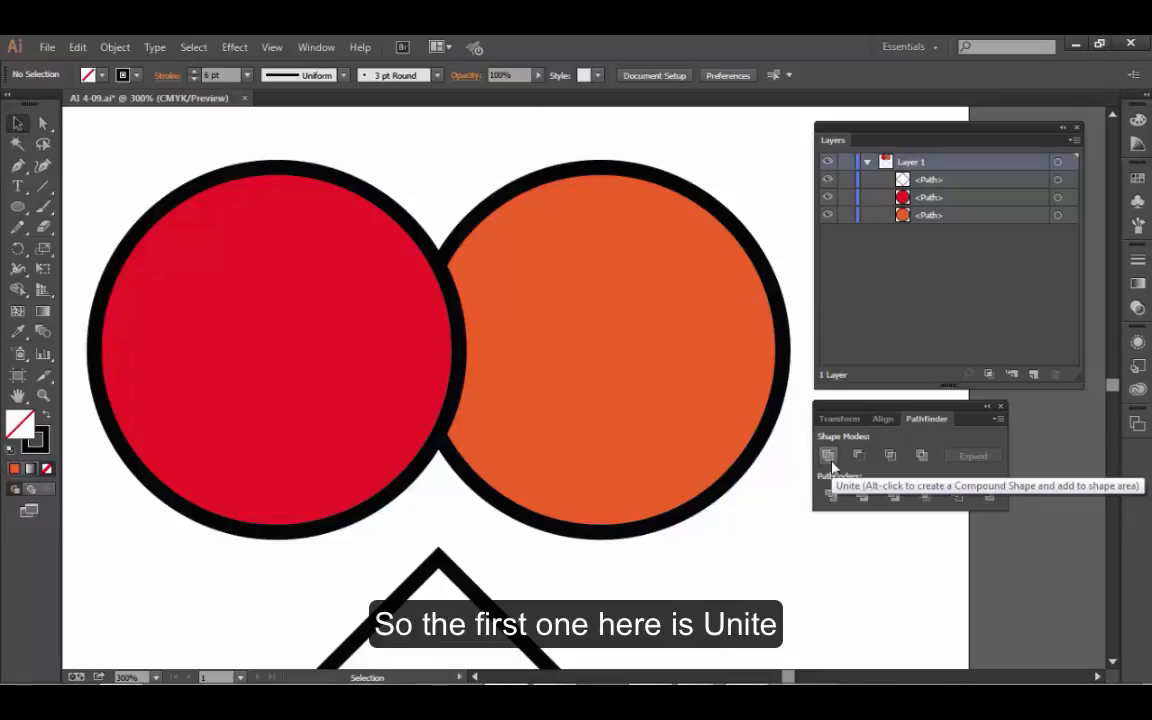
- Select both the red and the orange circle together with the Selection tool
{"action": "left_click", "coordinate": [487, 401]}
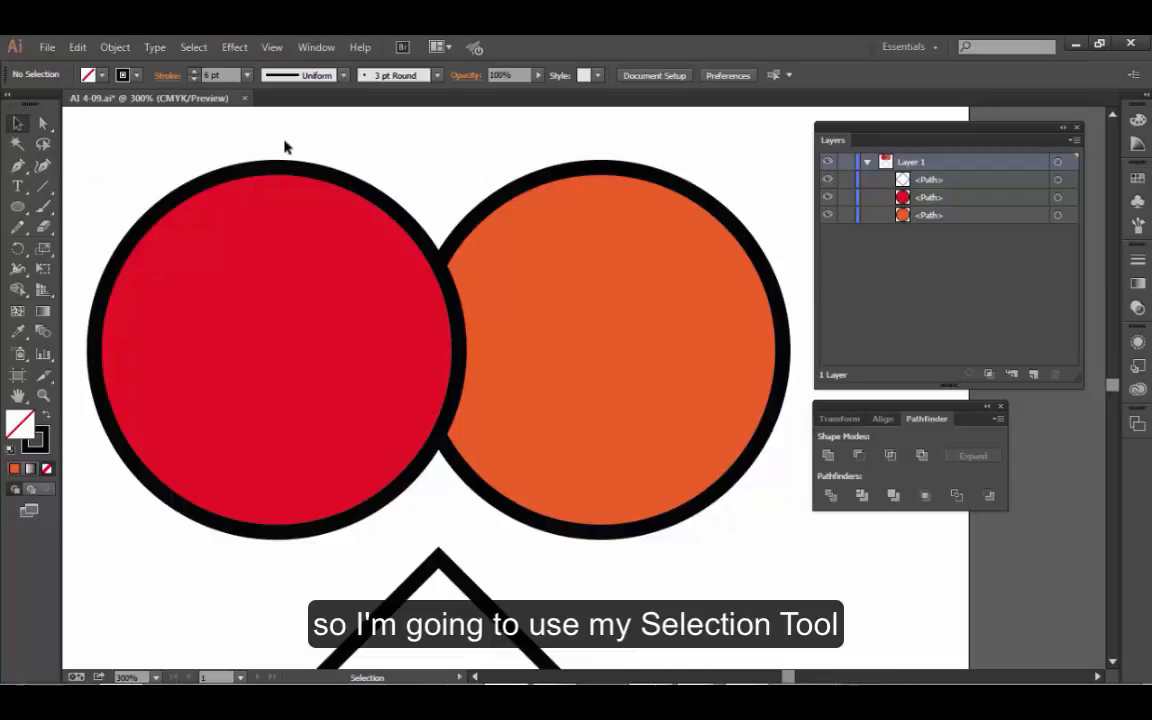
{"action": "left_click_drag", "start_coordinate": [285, 138], "coordinate": [581, 222]}
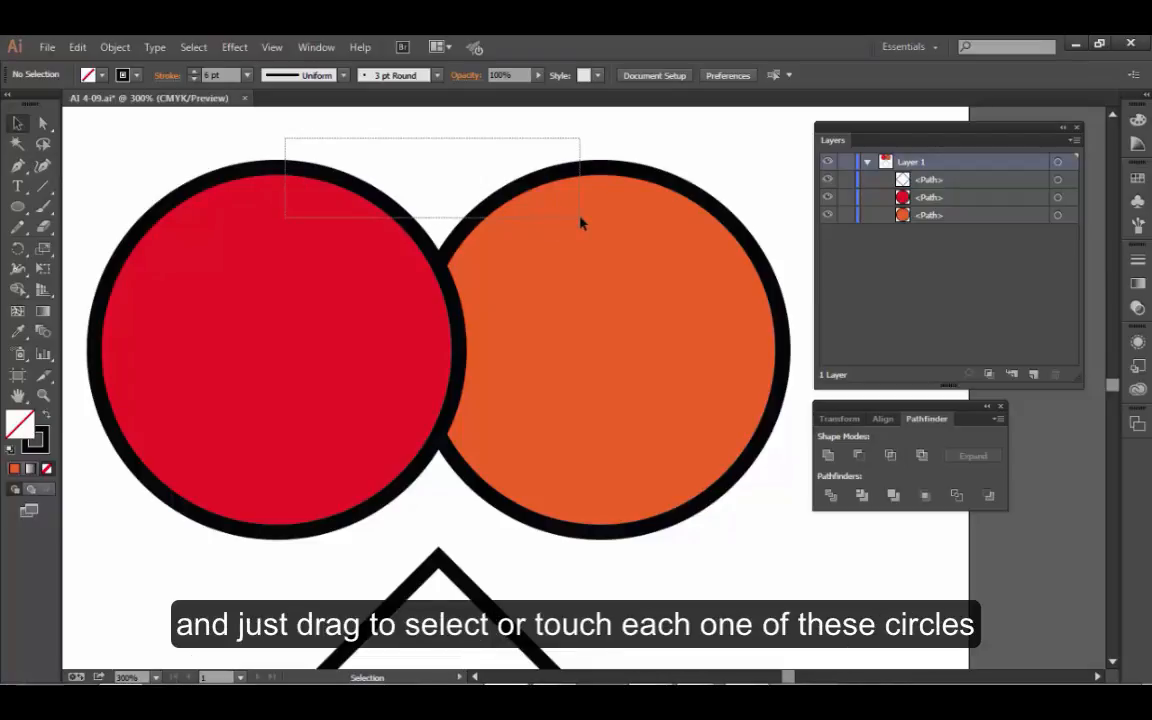
{"action": "left_click_drag", "start_coordinate": [581, 222], "coordinate": [581, 222]}
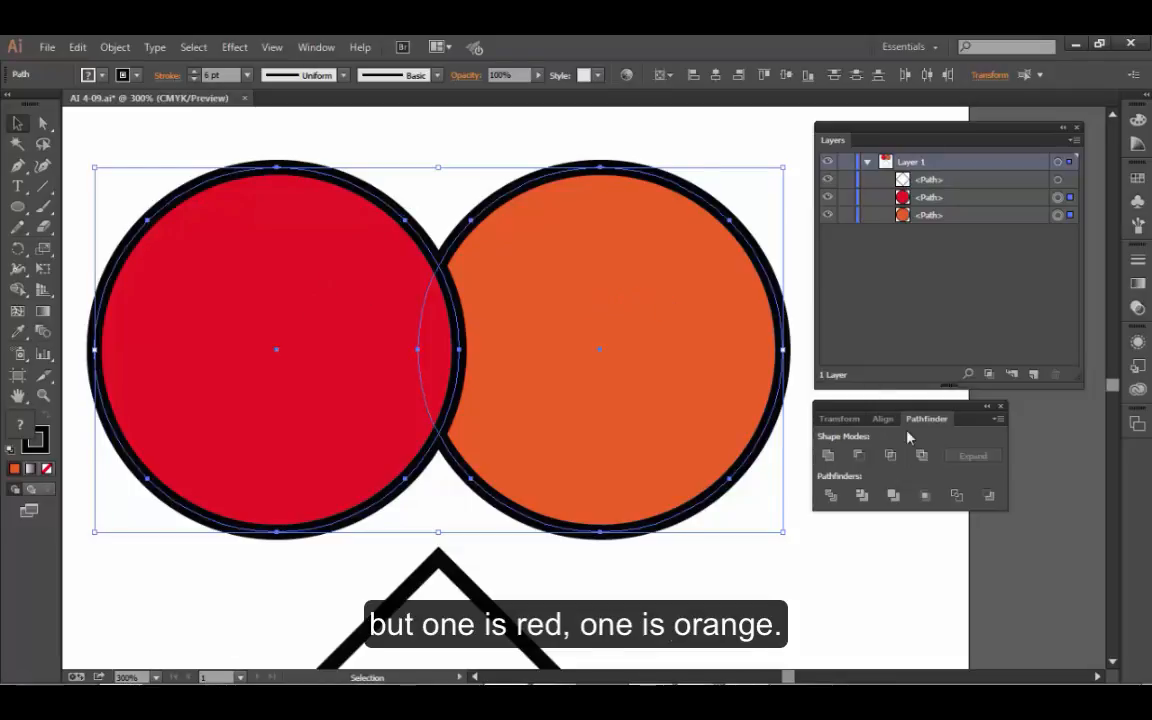
- Try the Unite and Minus Front shape modes on the two circles, undoing each one
{"action": "left_click", "coordinate": [828, 458]}
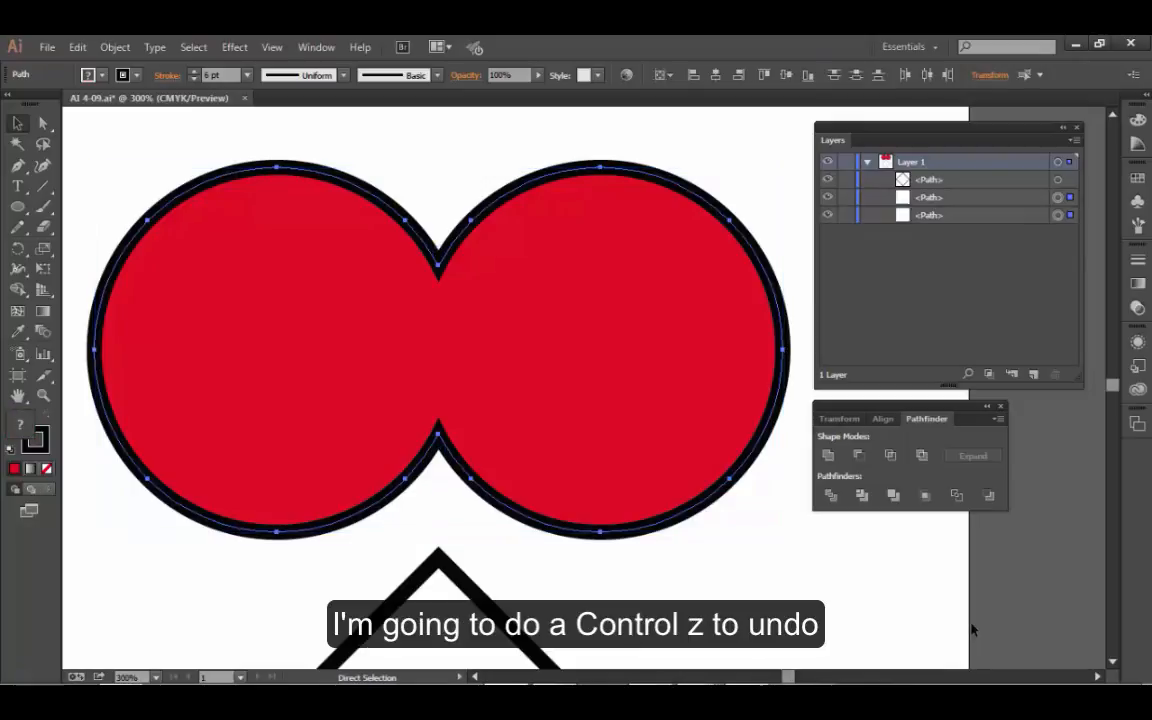
{"action": "key", "text": "ctrl+z"}
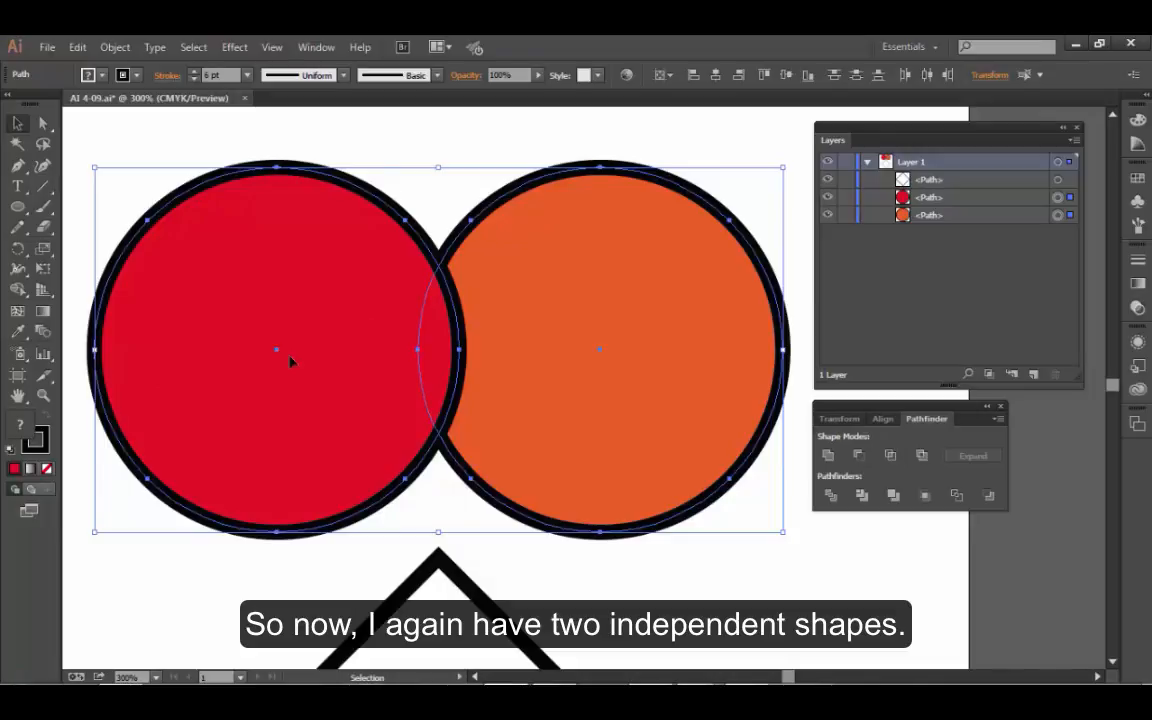
{"action": "left_click", "coordinate": [859, 456]}
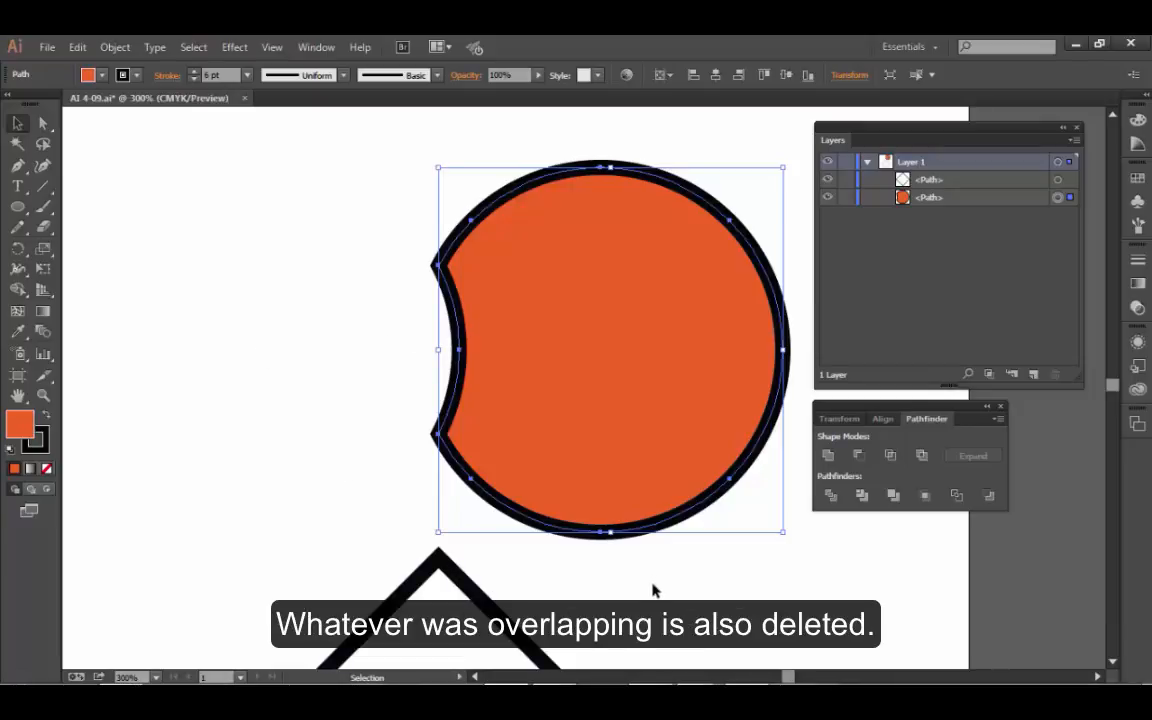
{"action": "key", "text": "ctrl+z"}
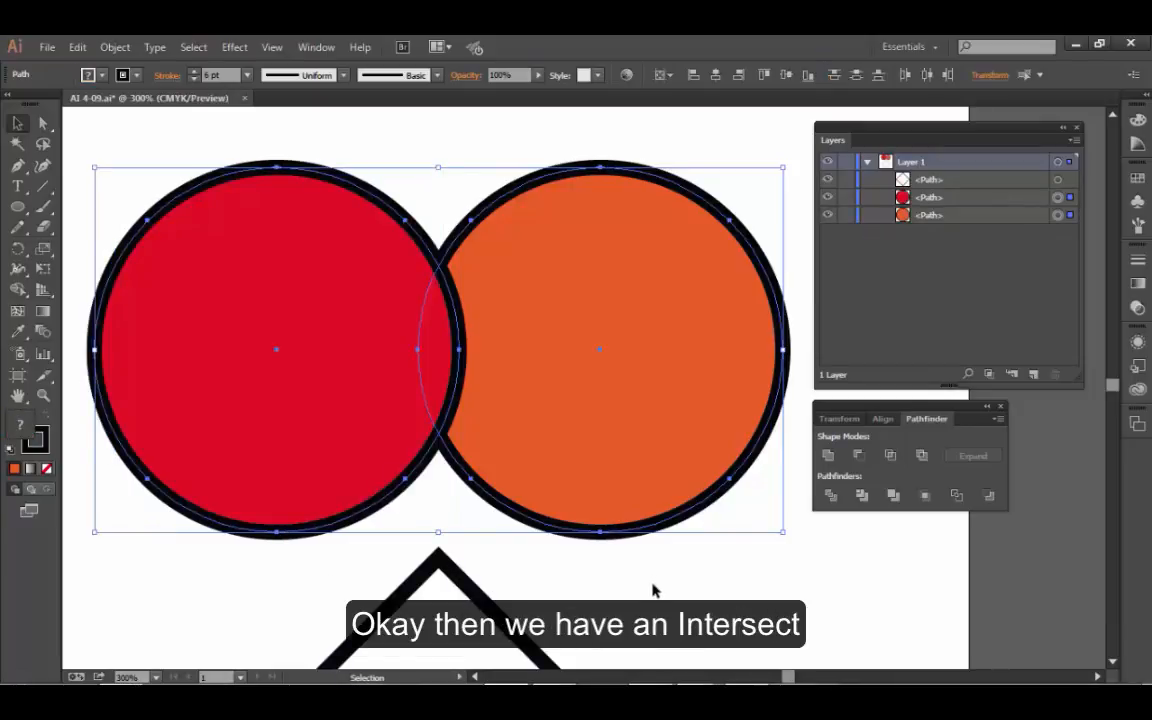
- Try the Intersect and Exclude shape modes on the two circles, undoing each one
{"action": "left_click", "coordinate": [890, 456]}
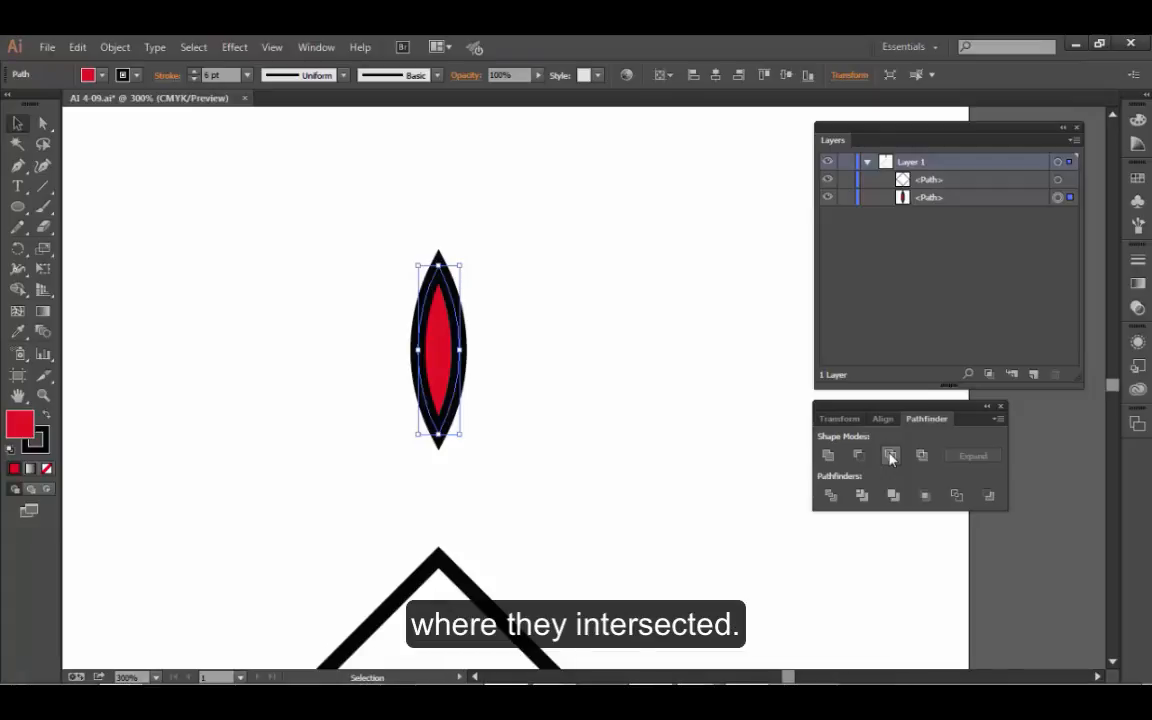
{"action": "key", "text": "ctrl+z"}
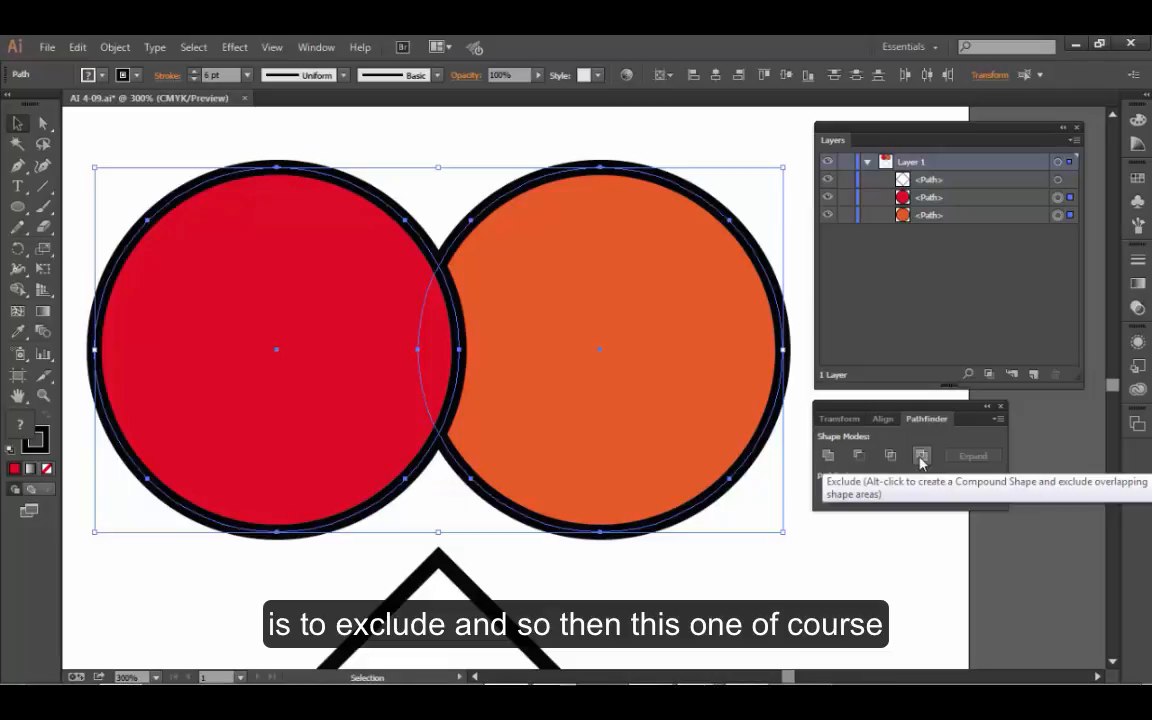
{"action": "left_click", "coordinate": [922, 456]}
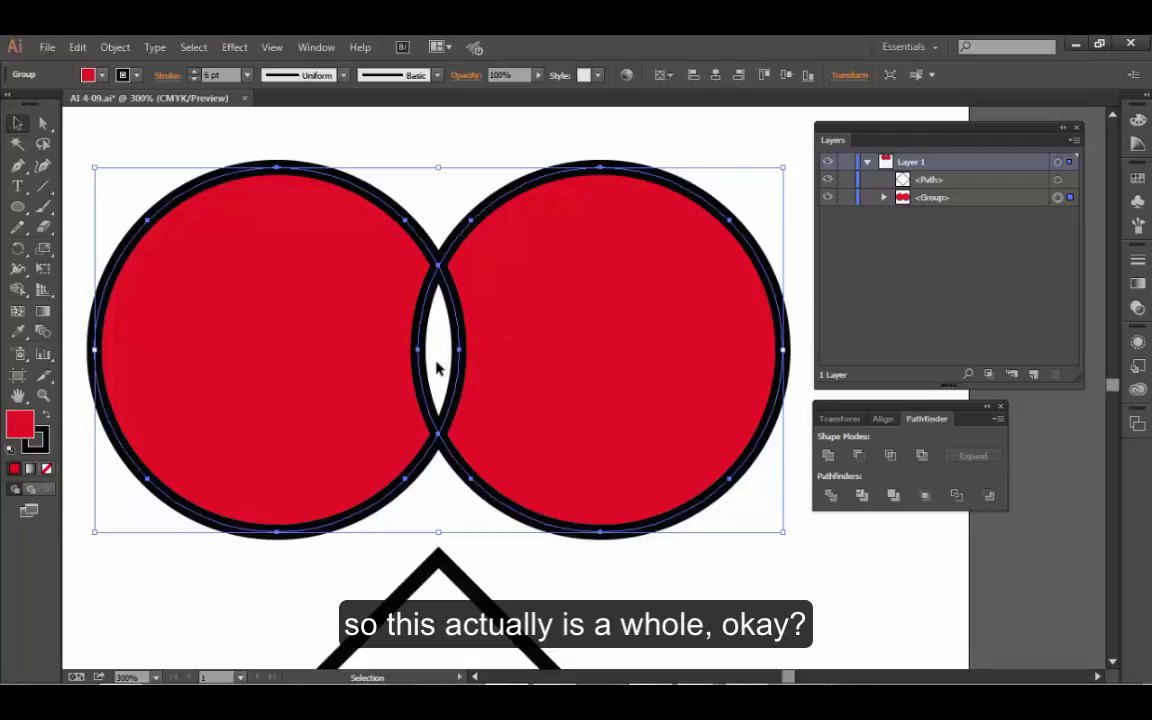
{"action": "key", "text": "ctrl+z"}
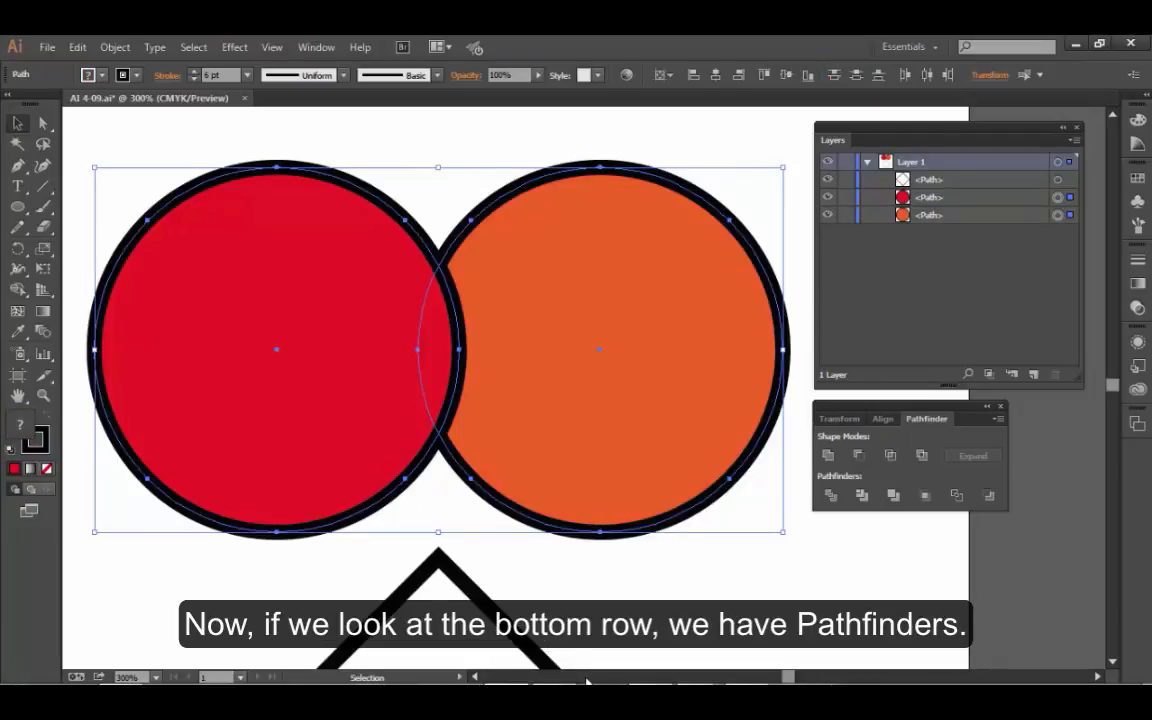
- Divide the two circles and move the orange piece and the middle overlap piece apart from the red one
{"action": "left_click", "coordinate": [831, 497]}
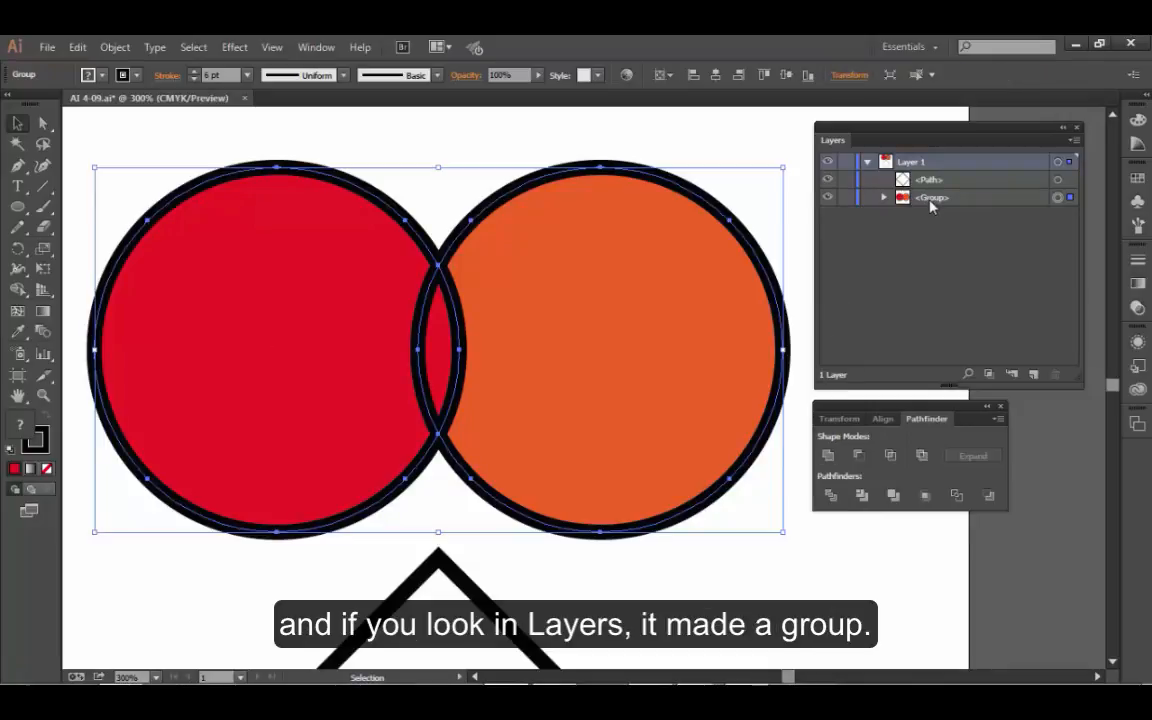
{"action": "left_click", "coordinate": [884, 198]}
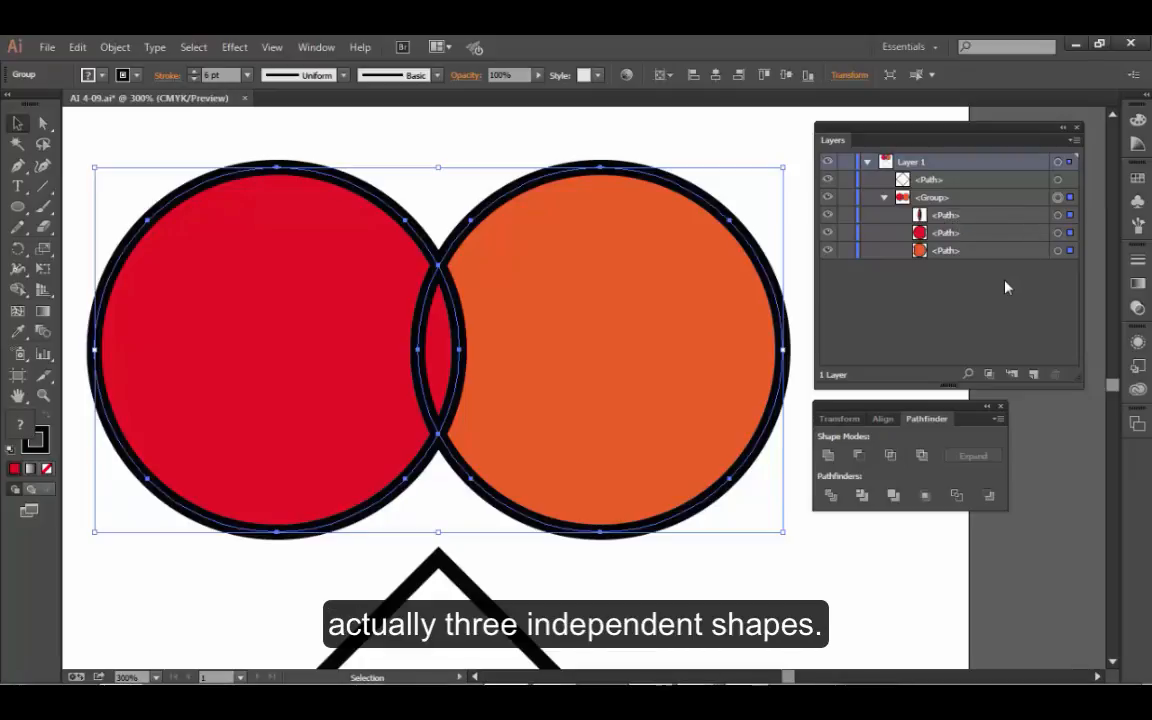
{"action": "left_click", "coordinate": [1057, 251]}
{"action": "mouse_move", "coordinate": [751, 292]}
{"action": "left_mouse_down"}
{"action": "mouse_move", "coordinate": [769, 295]}
{"action": "mouse_move", "coordinate": [742, 293]}
{"action": "left_mouse_up"}
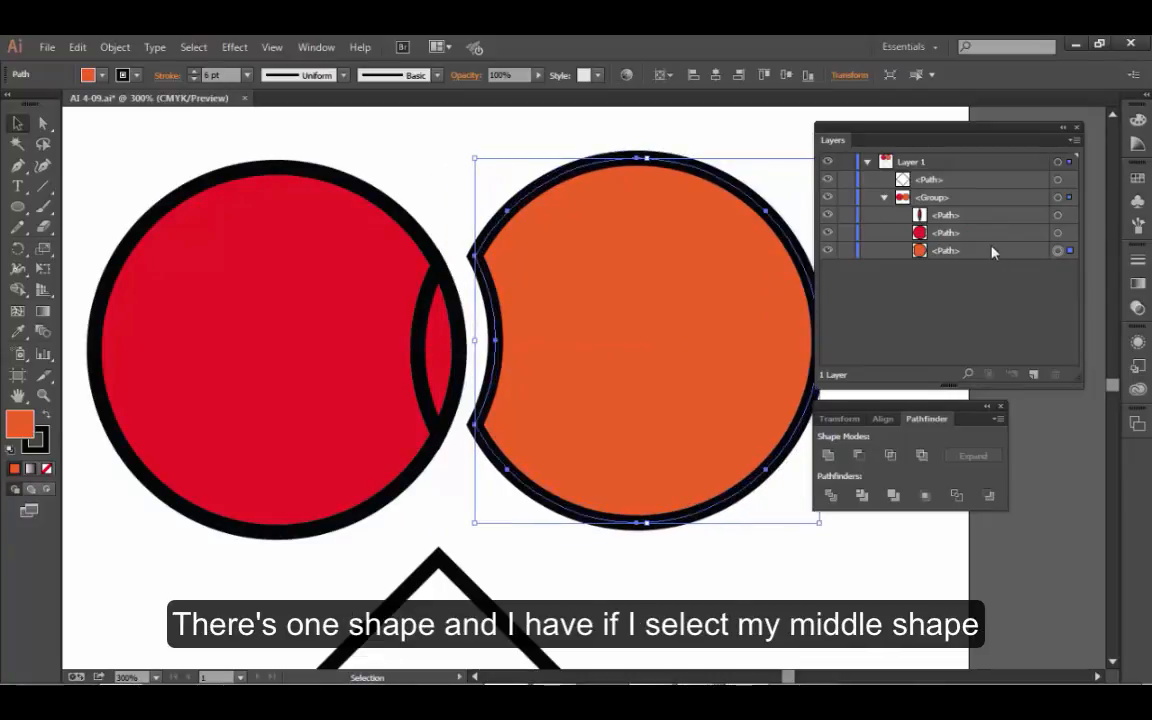
{"action": "left_click", "coordinate": [1058, 216]}
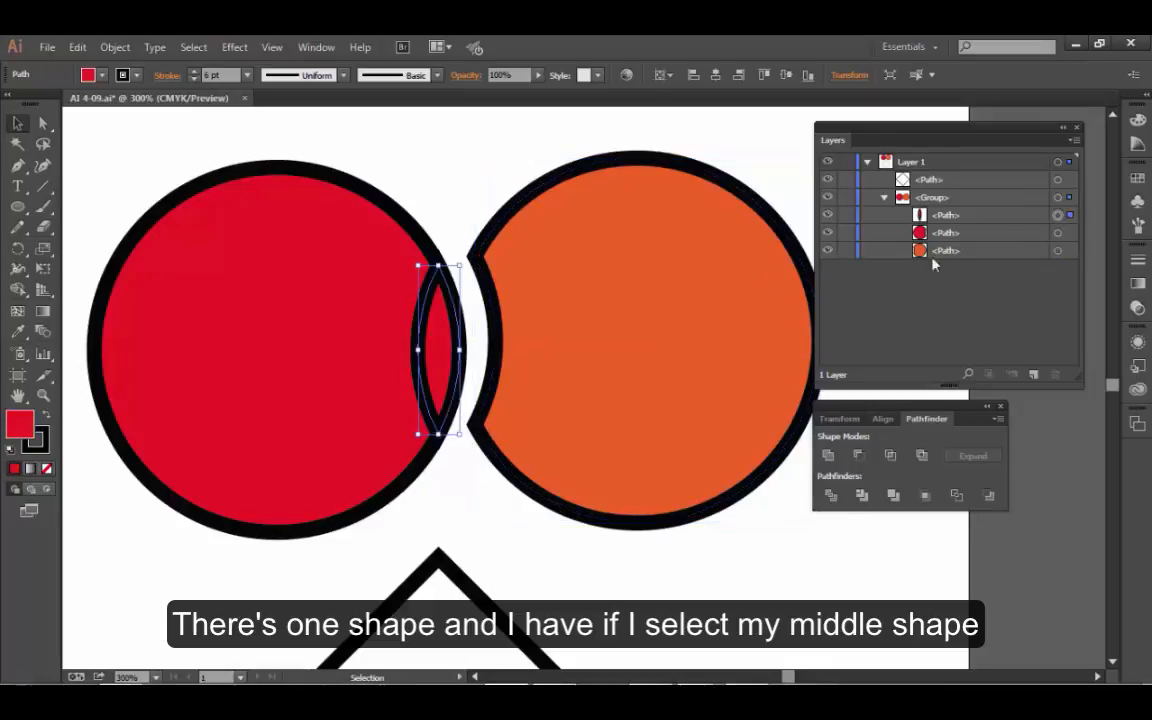
{"action": "left_click_drag", "start_coordinate": [441, 330], "coordinate": [478, 337]}
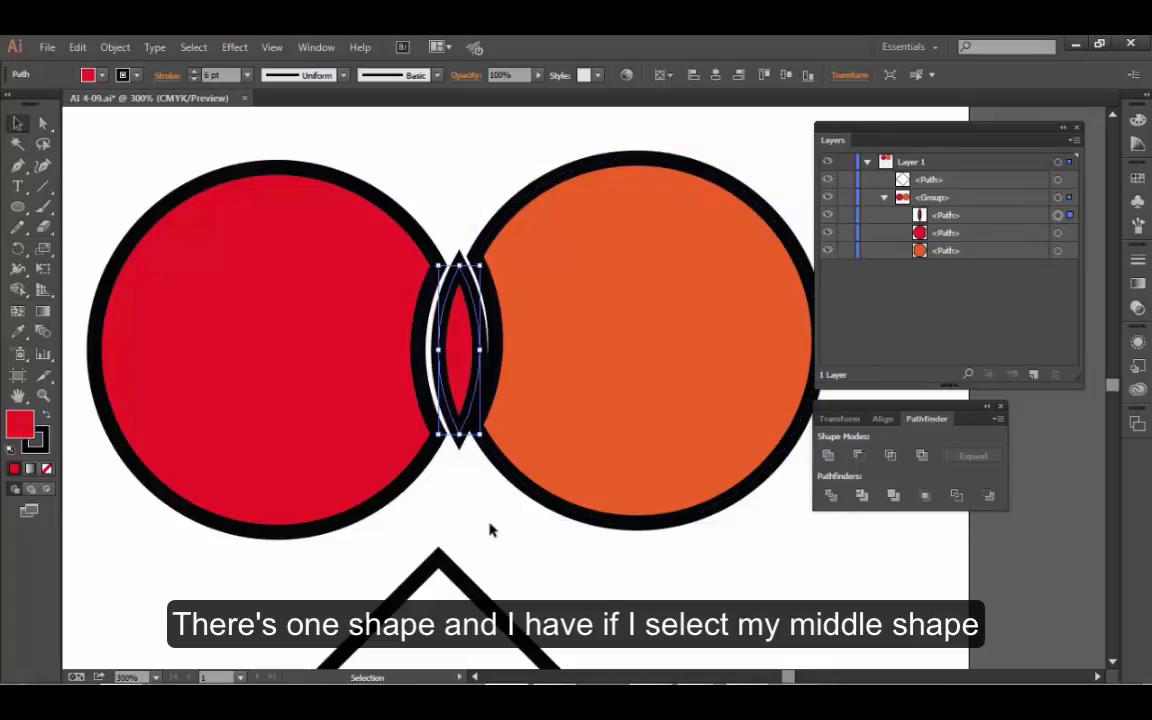
{"action": "left_click", "coordinate": [357, 428], "text": "shift"}
{"action": "left_click_drag", "start_coordinate": [648, 411], "coordinate": [599, 389]}
{"action": "left_click", "coordinate": [573, 564]}
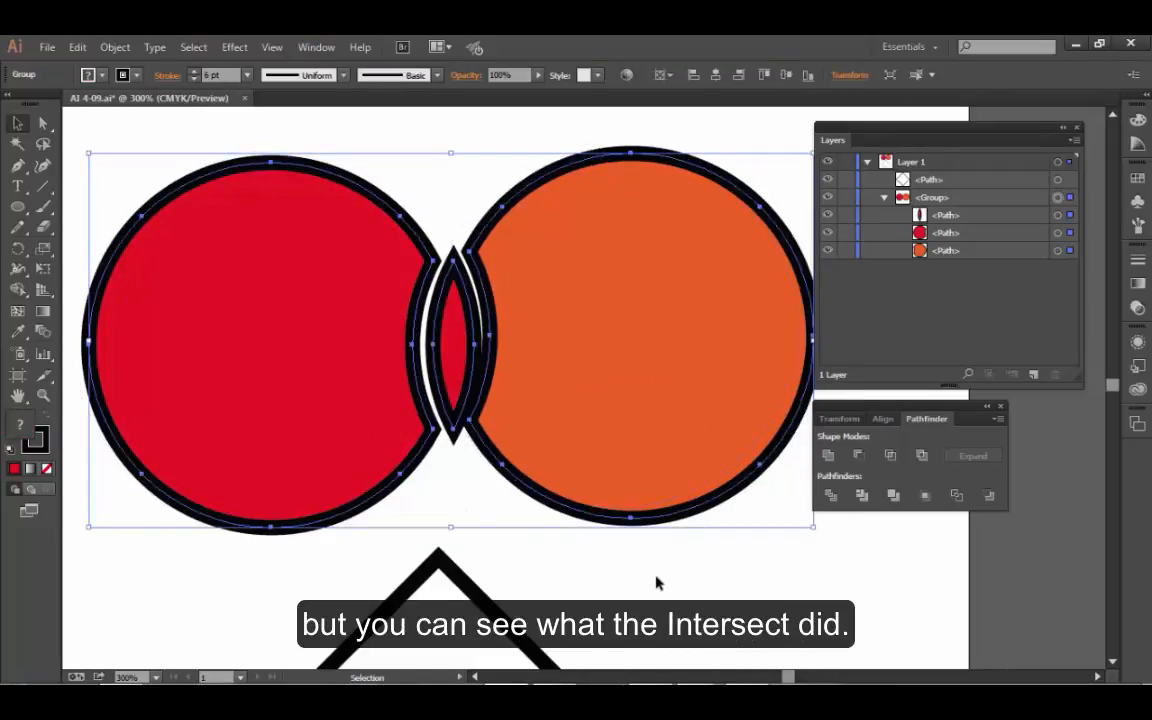
- Undo the moved pieces and the Divide, back to the two original overlapping circles
{"action": "key", "text": "ctrl+z"}
{"action": "key", "text": "ctrl+z"}
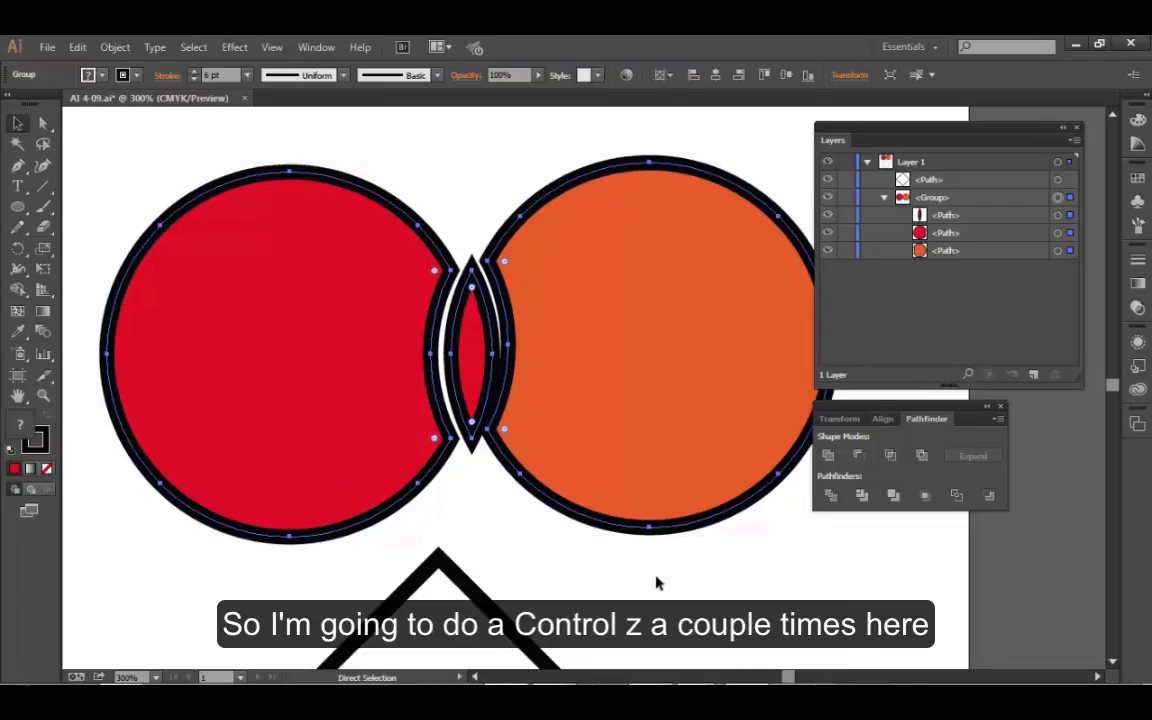
{"action": "key", "text": "ctrl+z"}
{"action": "key", "text": "ctrl+z"}
{"action": "key", "text": "ctrl+z"}
{"action": "key", "text": "ctrl+z"}
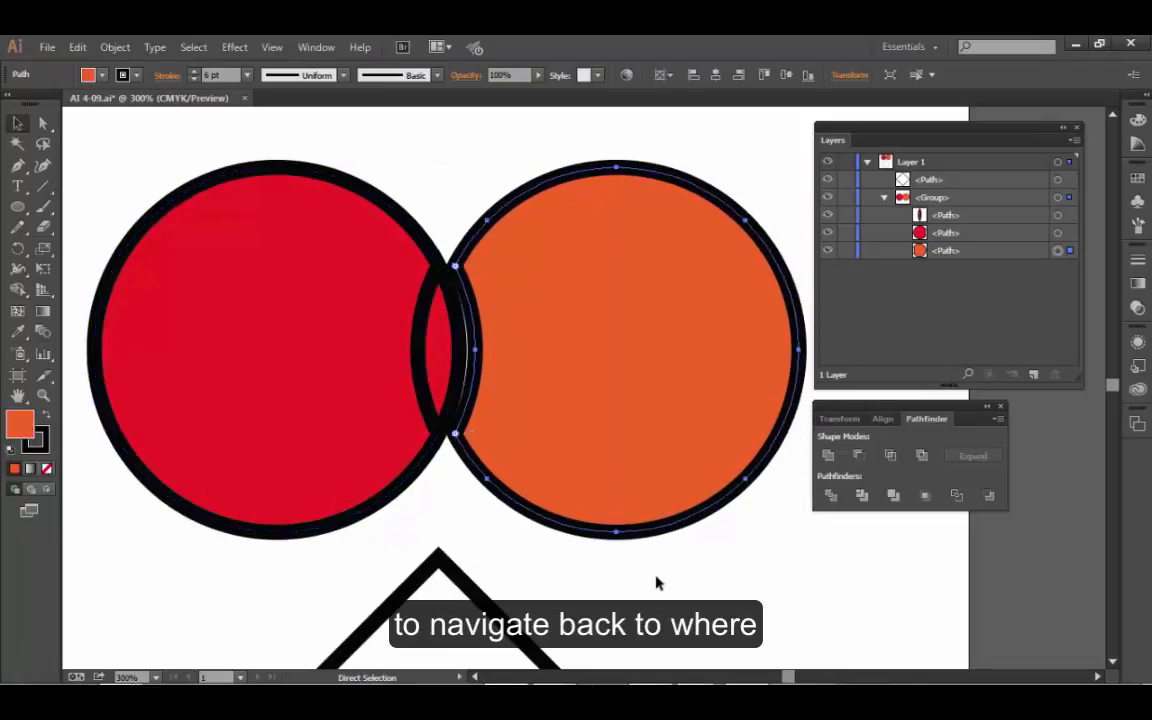
{"action": "key", "text": "ctrl+z"}
{"action": "key", "text": "v"}
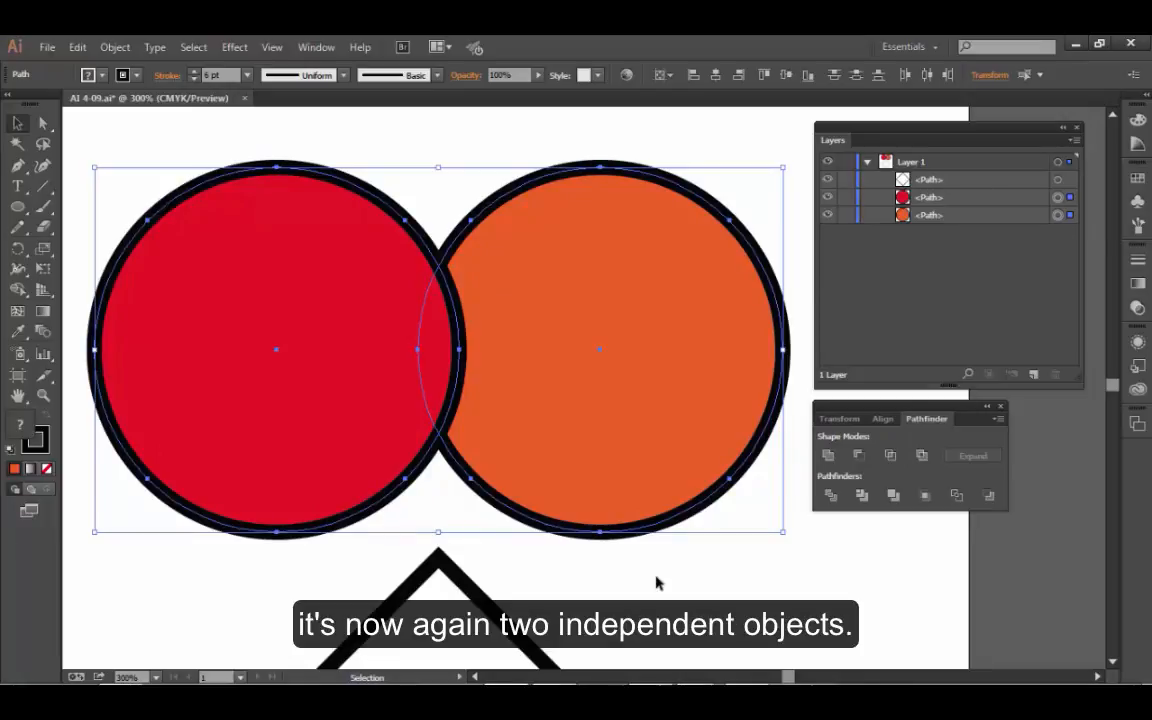
- Try the Trim and Merge pathfinders on the two circles, undoing each one
{"action": "left_click", "coordinate": [868, 500]}
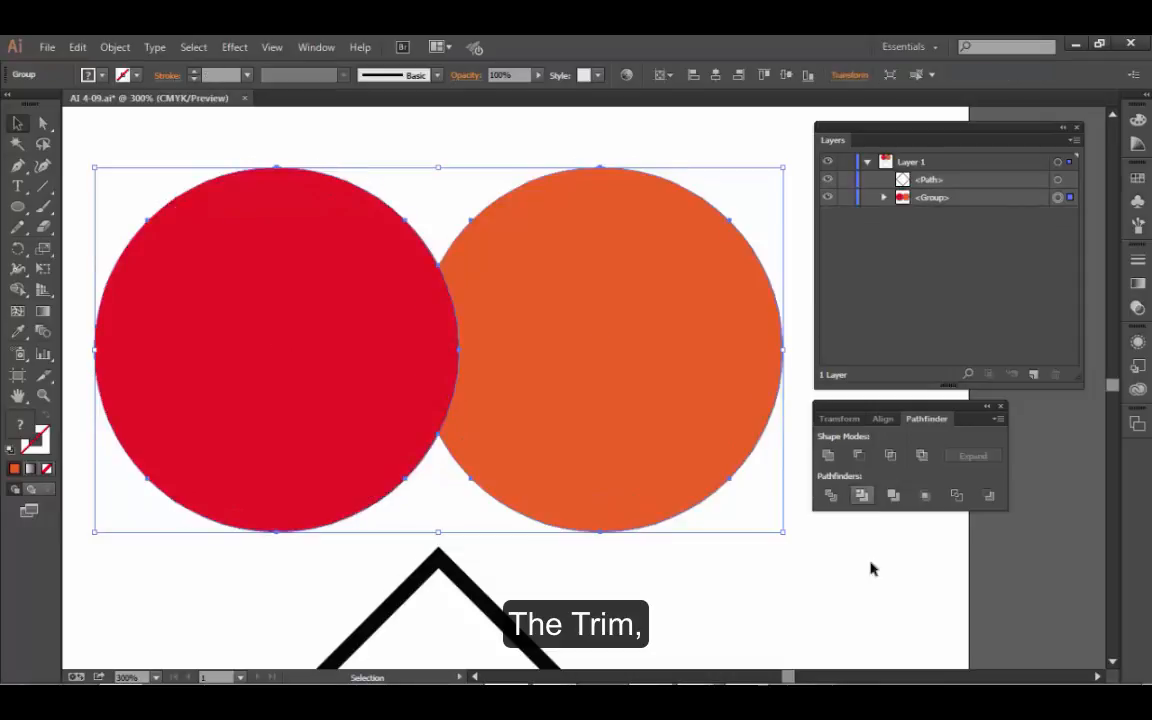
{"action": "key", "text": "ctrl+z"}
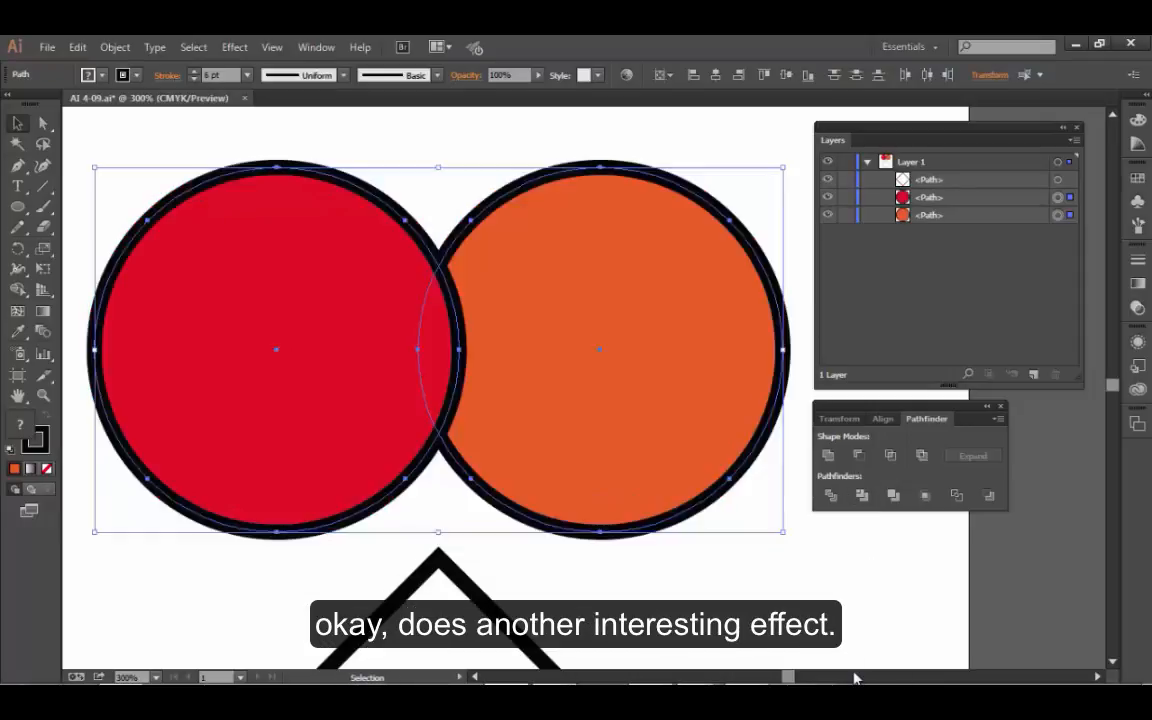
{"action": "left_click", "coordinate": [895, 496]}
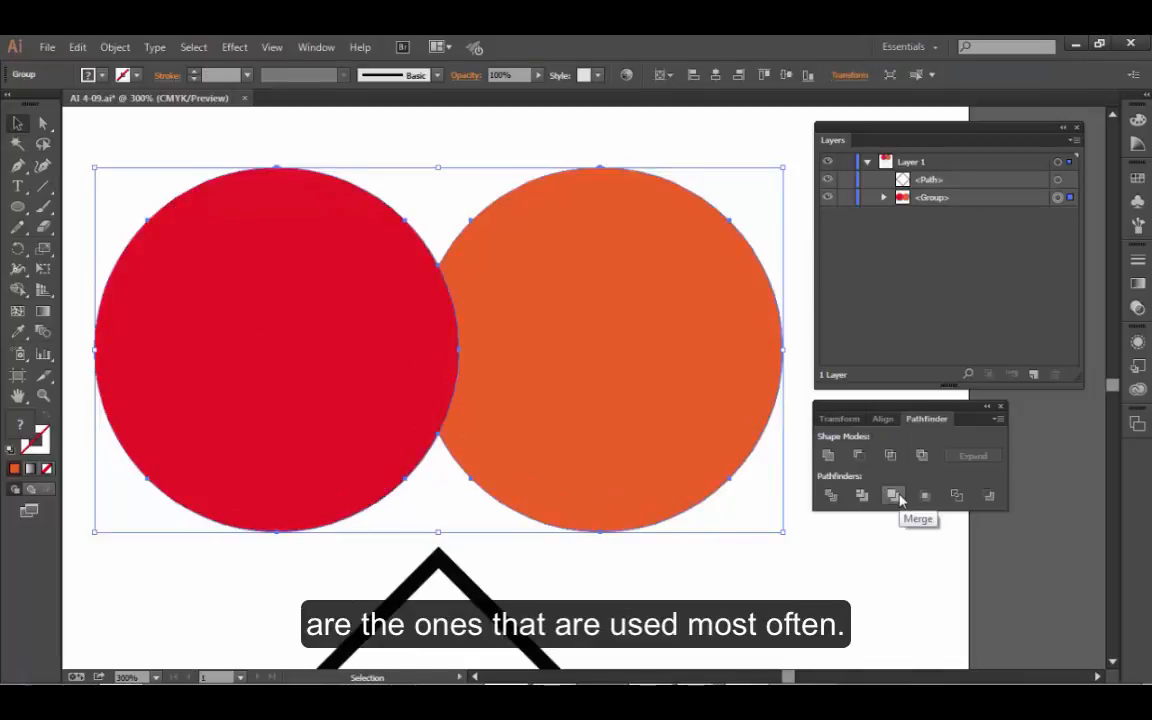
{"action": "key", "text": "ctrl+z"}
- Merge the two circles and pull the orange and red shapes apart with the Direct Selection tool
{"action": "left_click", "coordinate": [895, 497]}
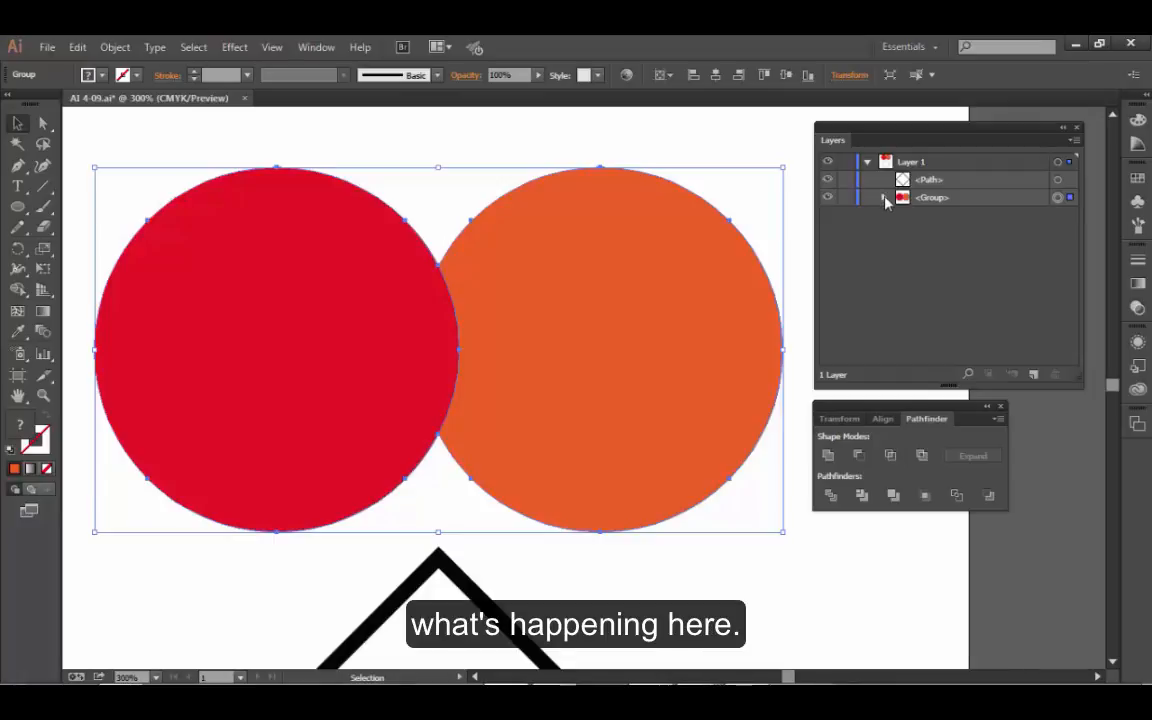
{"action": "left_click", "coordinate": [883, 198]}
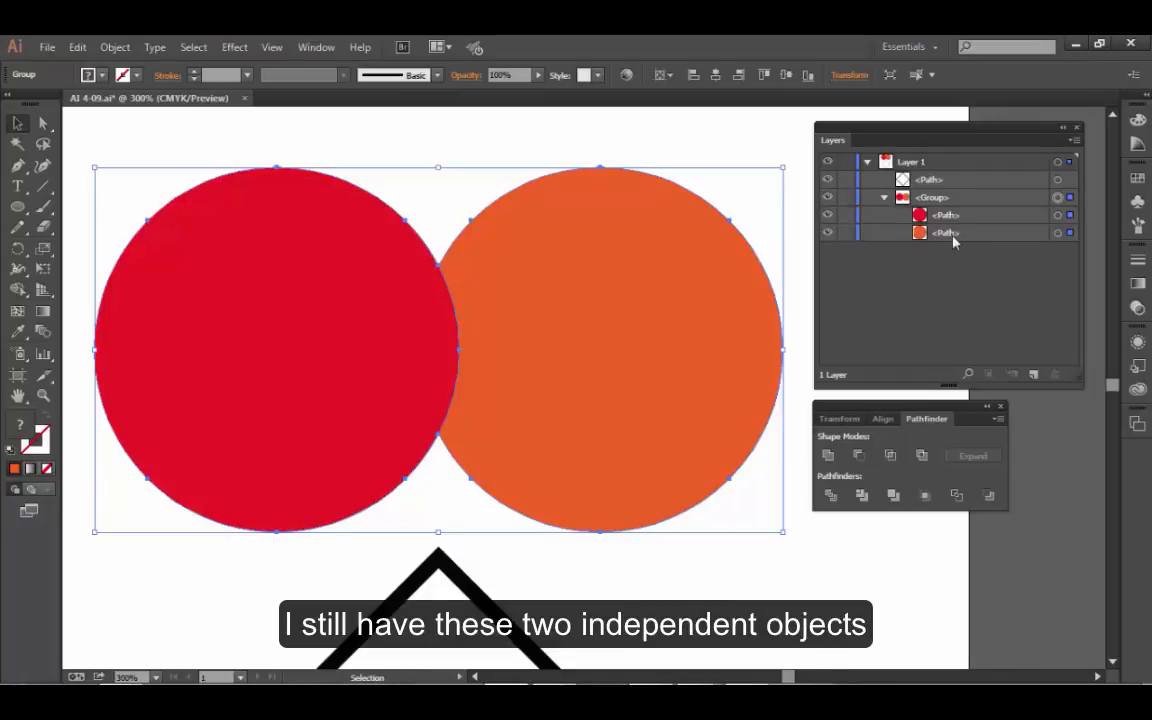
{"action": "left_click", "coordinate": [533, 157]}
{"action": "left_click", "coordinate": [530, 232]}
{"action": "left_click", "coordinate": [41, 124]}
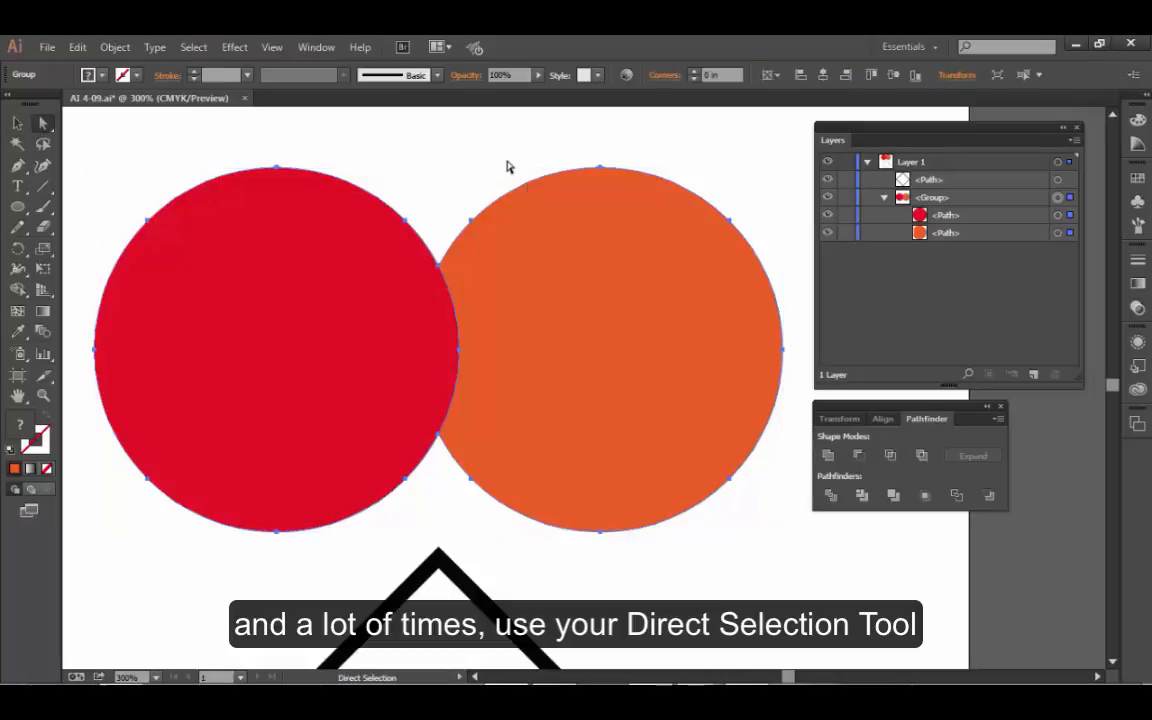
{"action": "left_click", "coordinate": [507, 167]}
{"action": "left_click", "coordinate": [593, 286]}
{"action": "left_click_drag", "start_coordinate": [593, 286], "coordinate": [626, 286]}
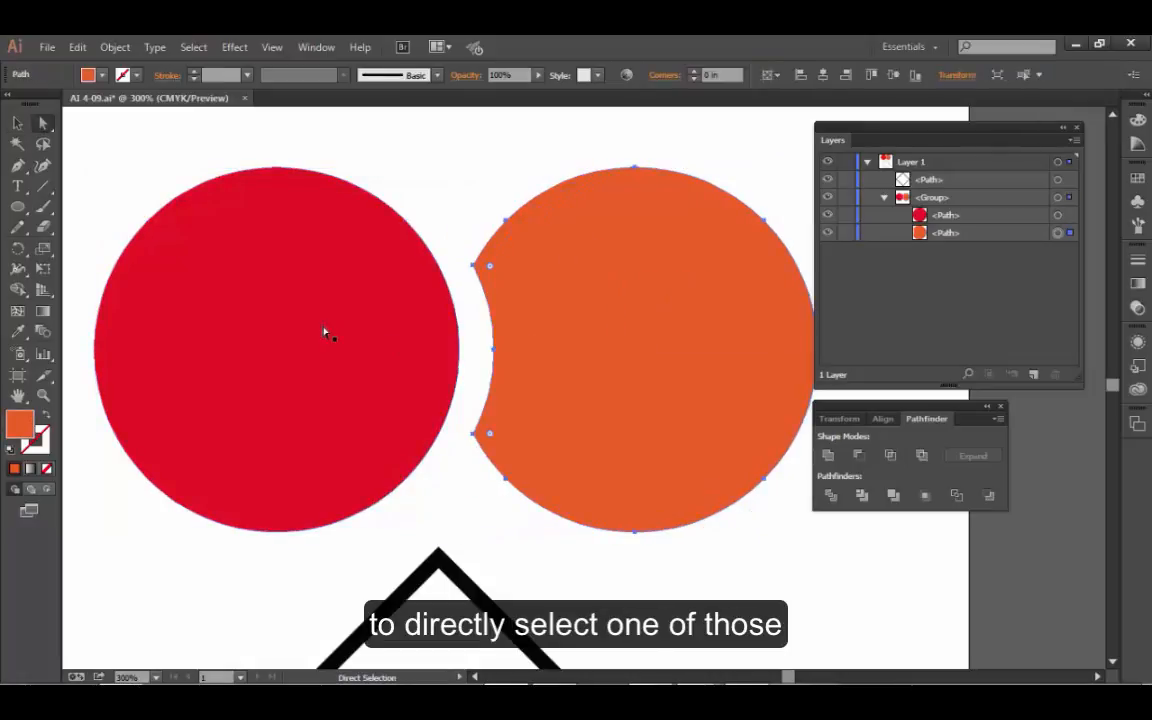
{"action": "left_click_drag", "start_coordinate": [326, 332], "coordinate": [305, 334]}
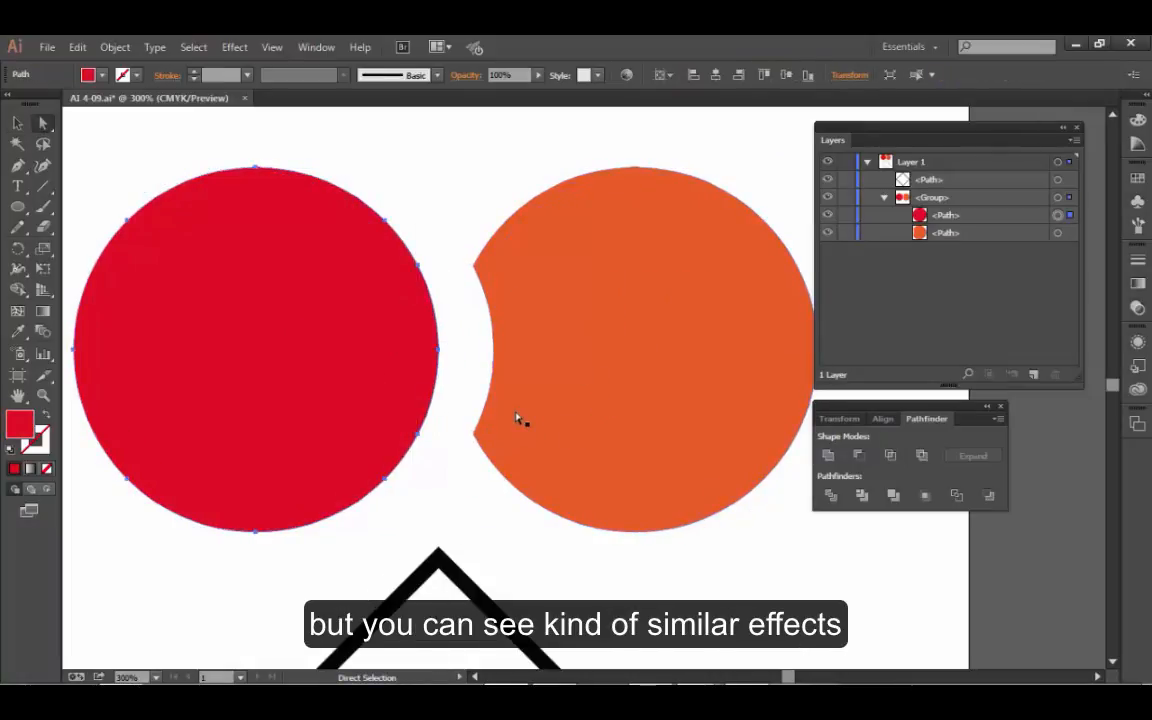
- Undo moving the orange and red shapes apart, as well as the Merge
{"action": "key", "text": "ctrl+z"}
{"action": "key", "text": "ctrl+z"}
{"action": "key", "text": "ctrl+z"}
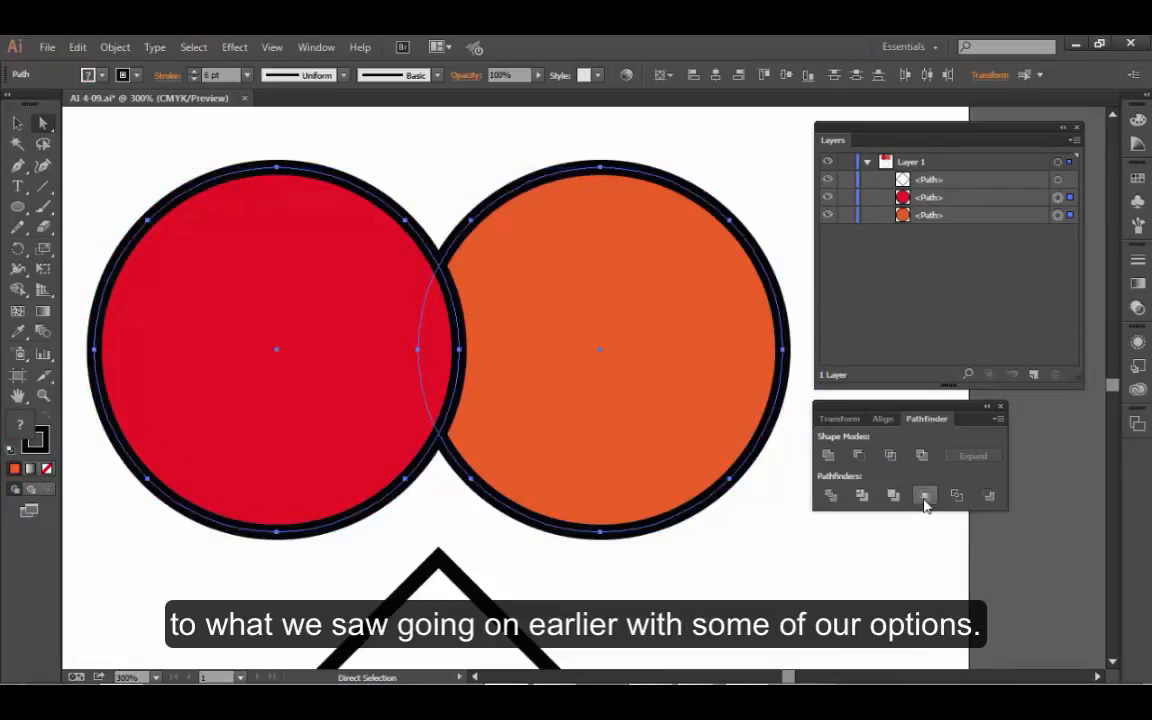
- Try the Minus Back pathfinder on the two circles, undo it, and deselect everything
{"action": "left_click", "coordinate": [987, 494]}
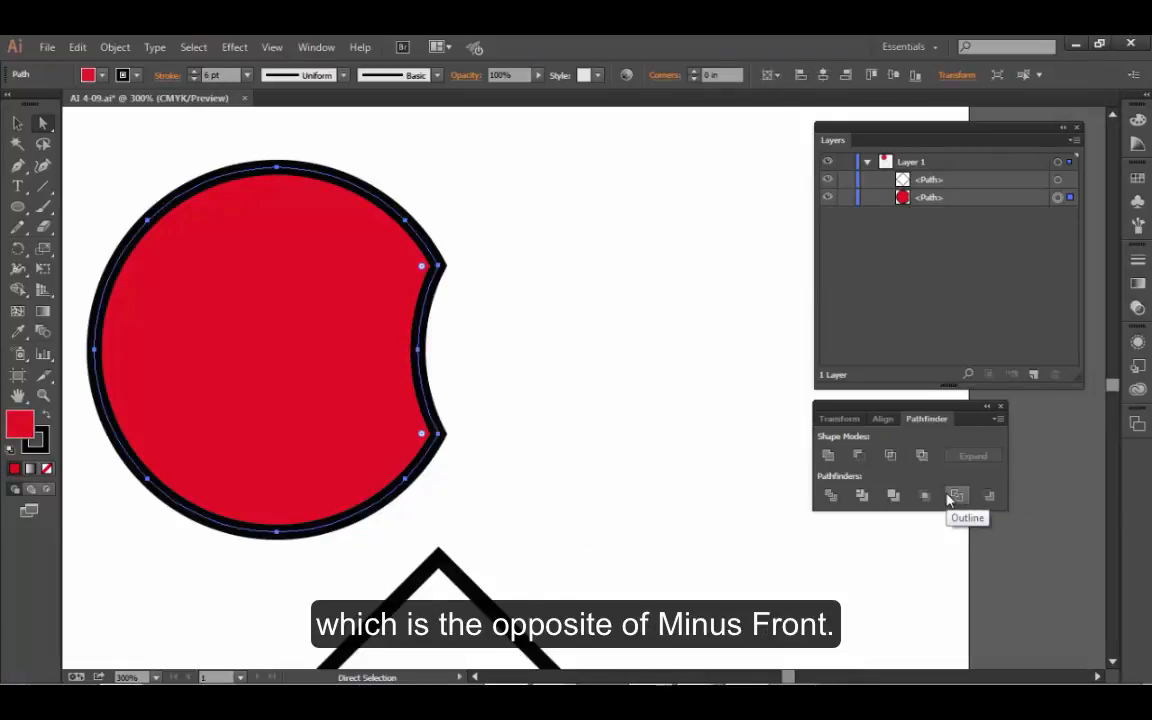
{"action": "key", "text": "ctrl+z"}
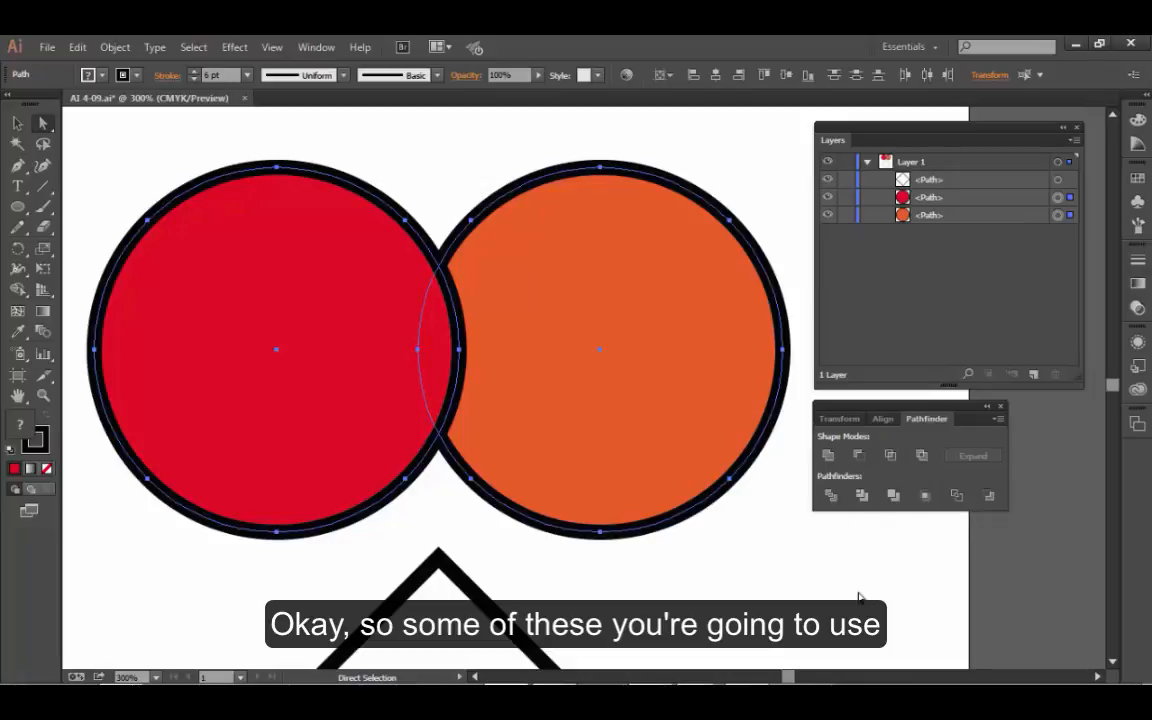
{"action": "left_click", "coordinate": [724, 586]}
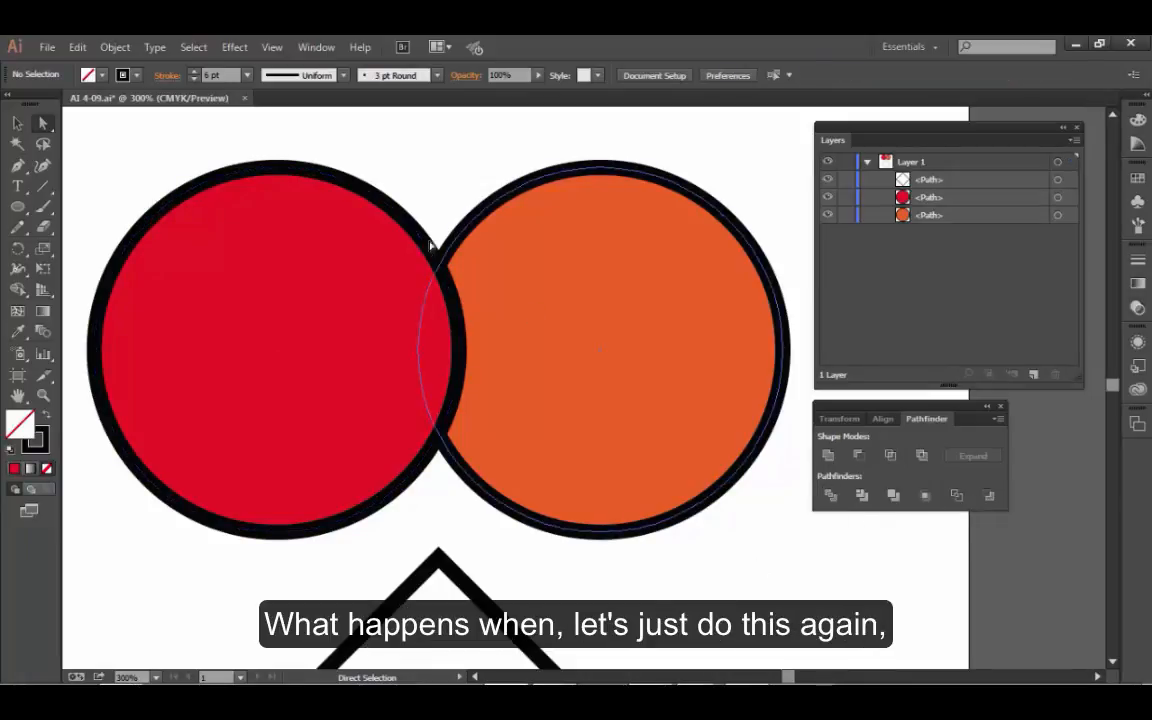
- Try the Divide pathfinder on the two circles, list the resulting group's paths among the layers, and undo it
{"action": "left_click_drag", "start_coordinate": [330, 145], "coordinate": [492, 322]}
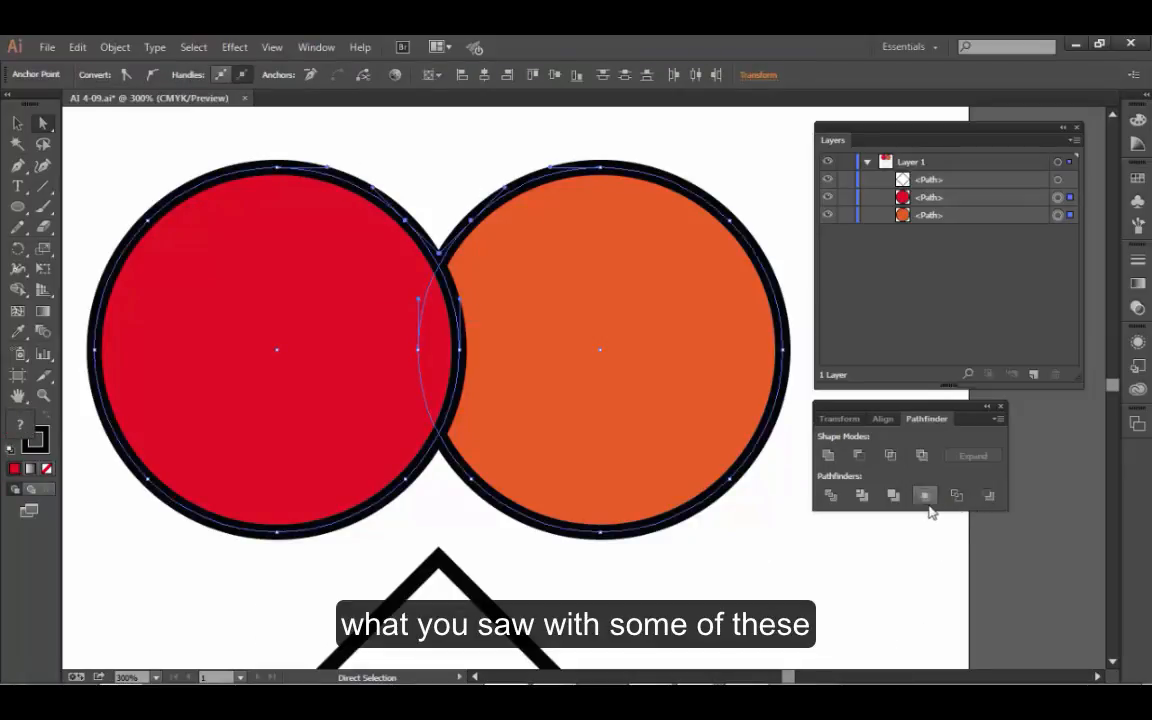
{"action": "left_click", "coordinate": [830, 494]}
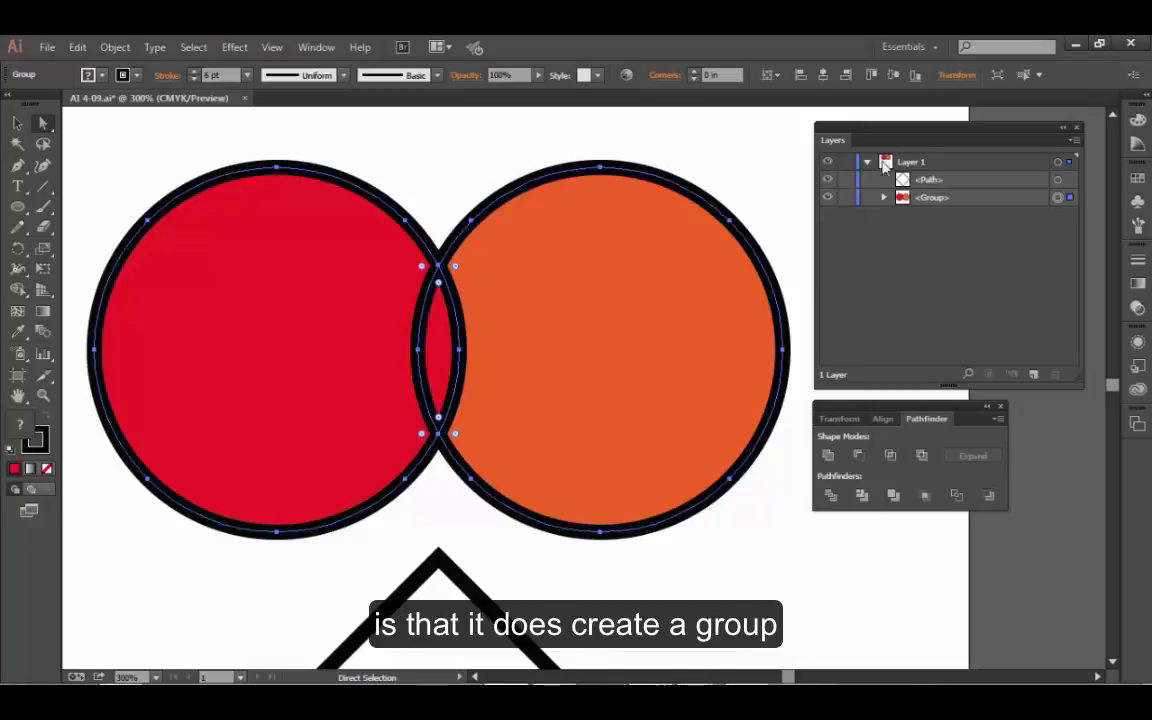
{"action": "left_click", "coordinate": [884, 197]}
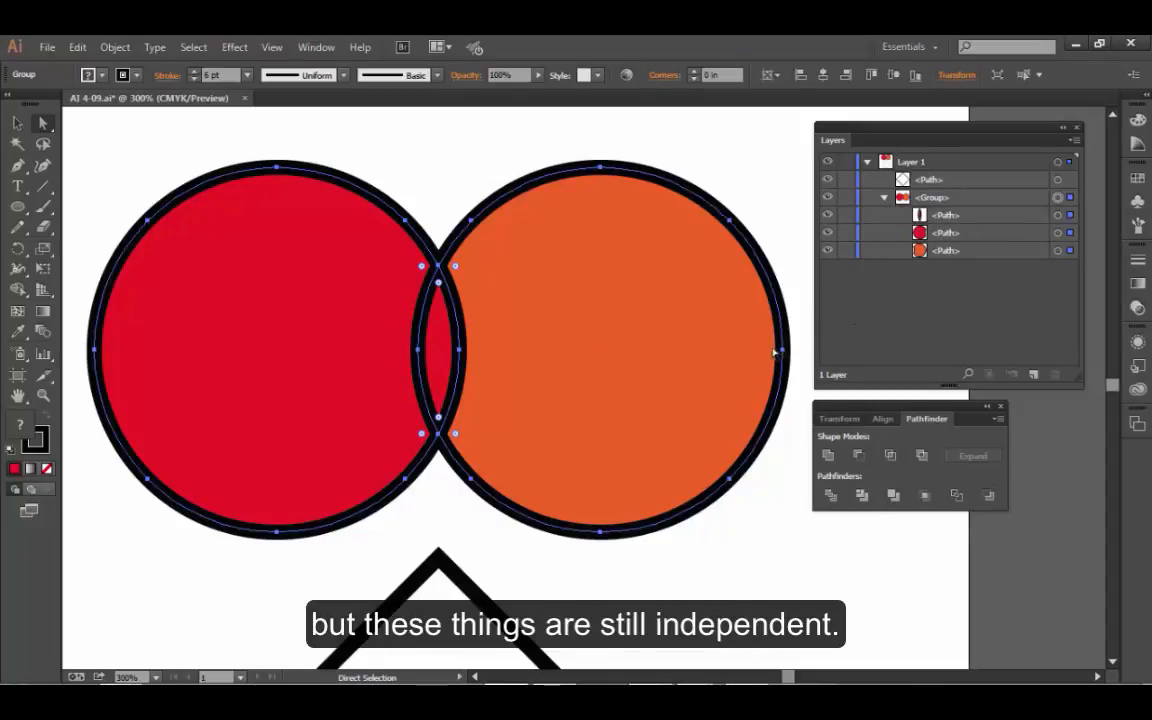
{"action": "key", "text": "ctrl+z"}
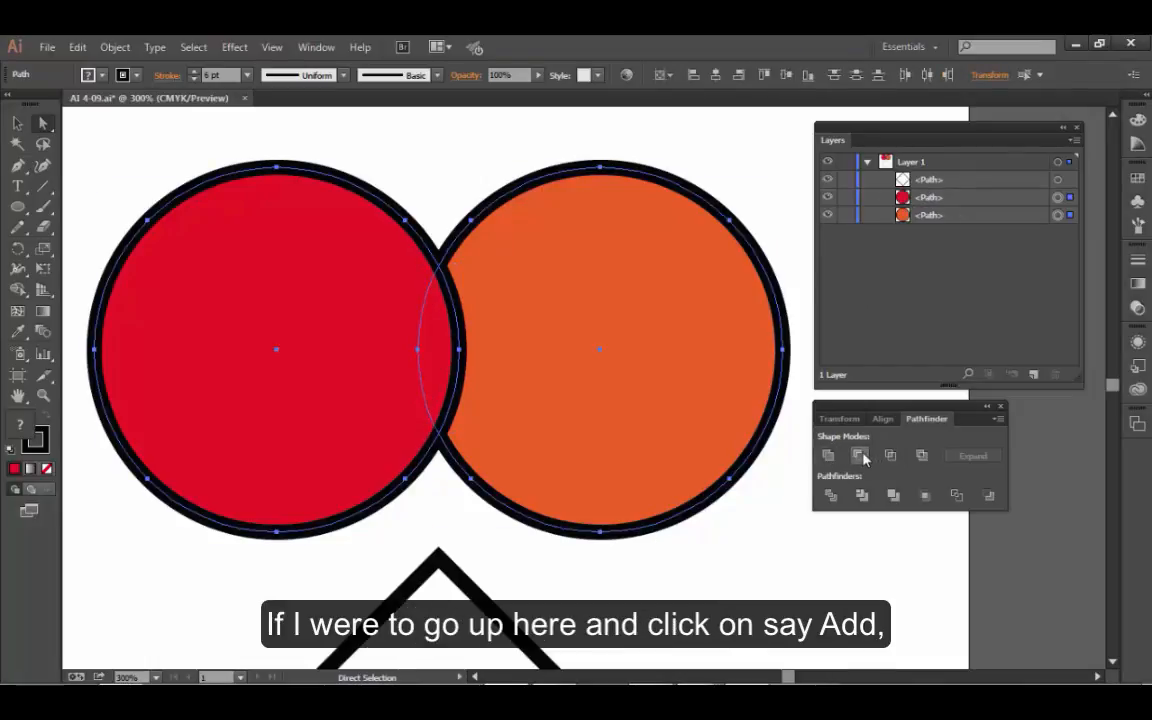
- Try the Unite shape mode on the two circles as an ordinary path and undo it
{"action": "left_click", "coordinate": [830, 456]}
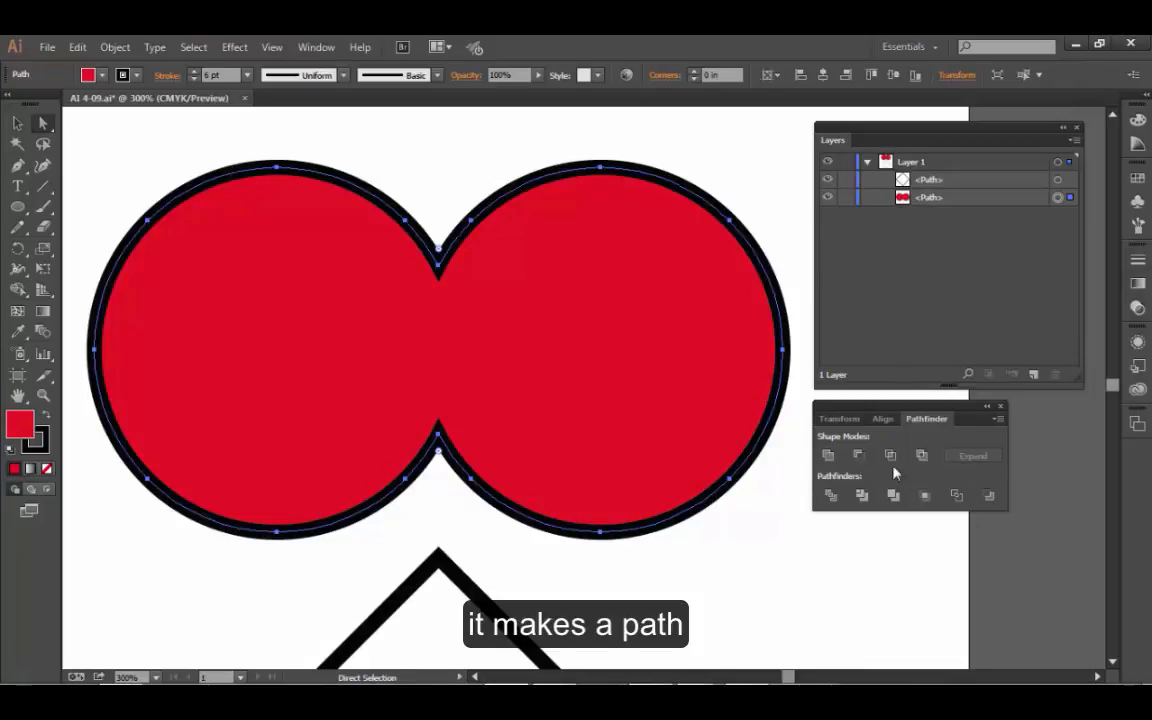
{"action": "key", "text": "v"}
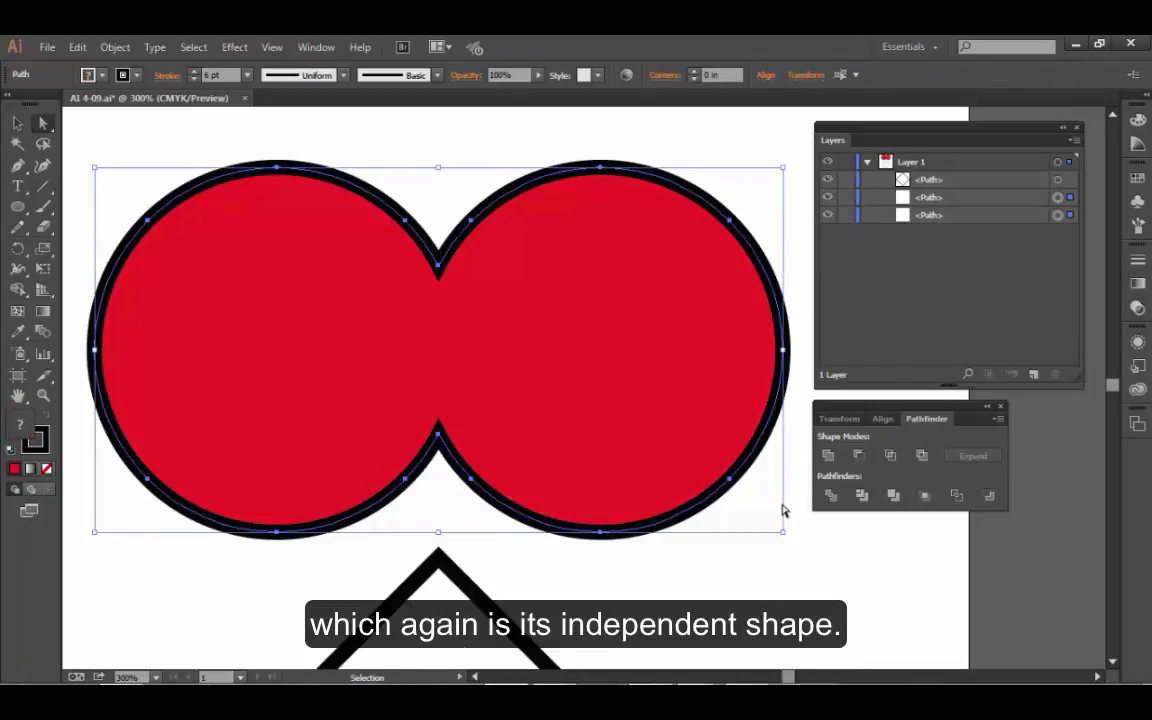
{"action": "key", "text": "ctrl+z"}
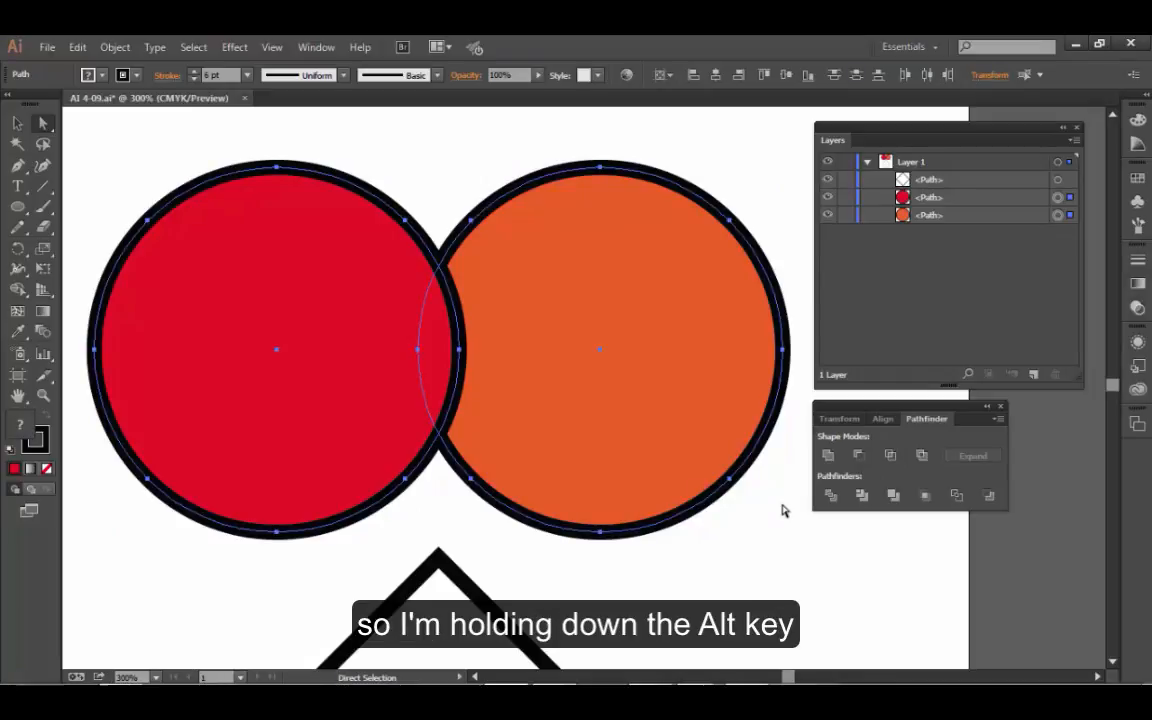
- Unite the two circles as a compound shape and show its component paths among the layers
{"action": "left_click", "coordinate": [829, 456]}
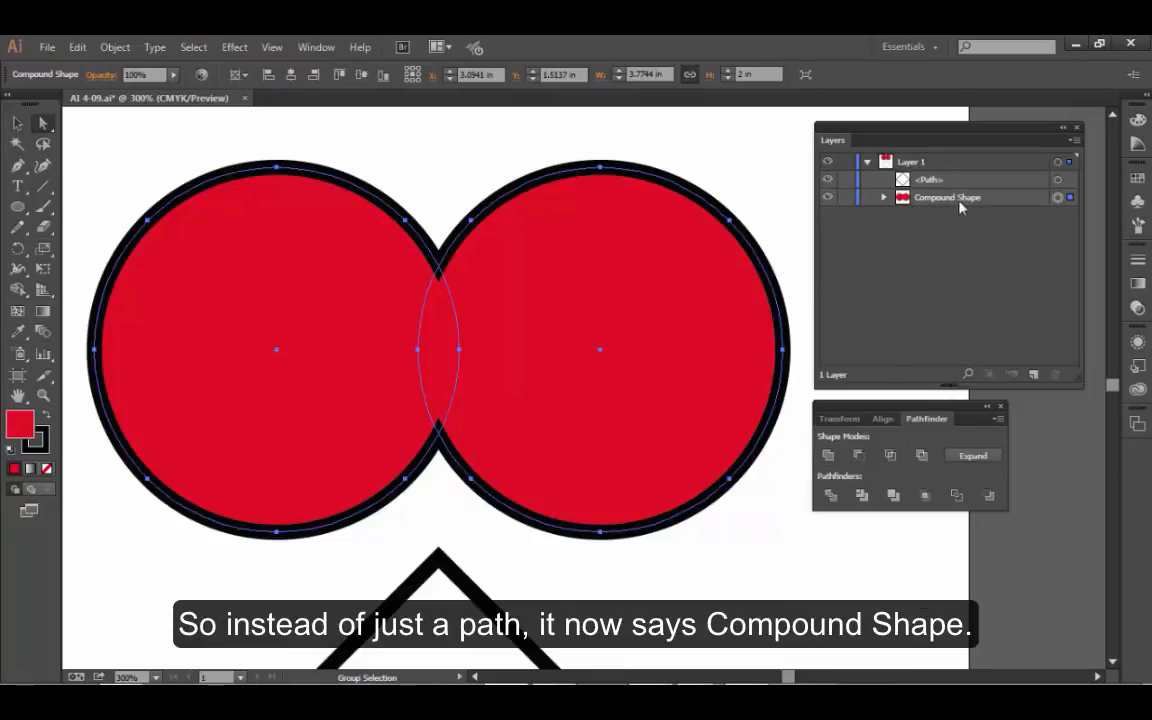
{"action": "left_click", "coordinate": [884, 199]}
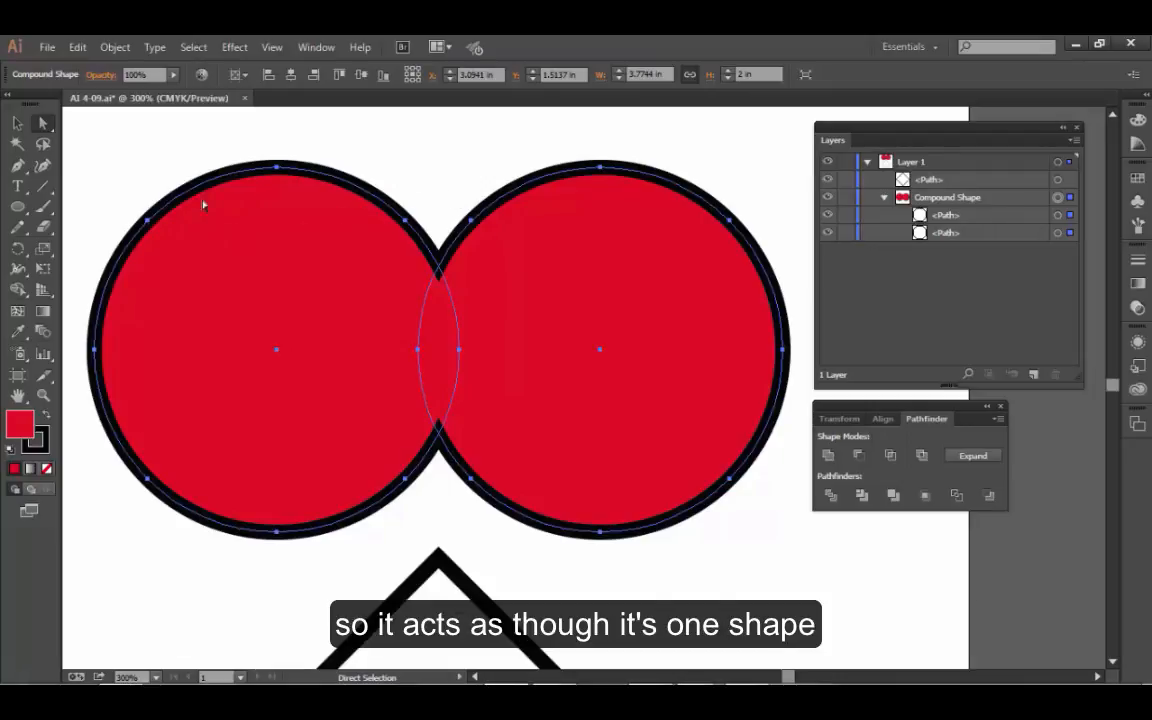
- Select the left circle alone with the Direct Selection tool, and compare by selecting the whole compound shape with the Selection tool
{"action": "left_click", "coordinate": [442, 162]}
{"action": "left_click", "coordinate": [296, 357]}
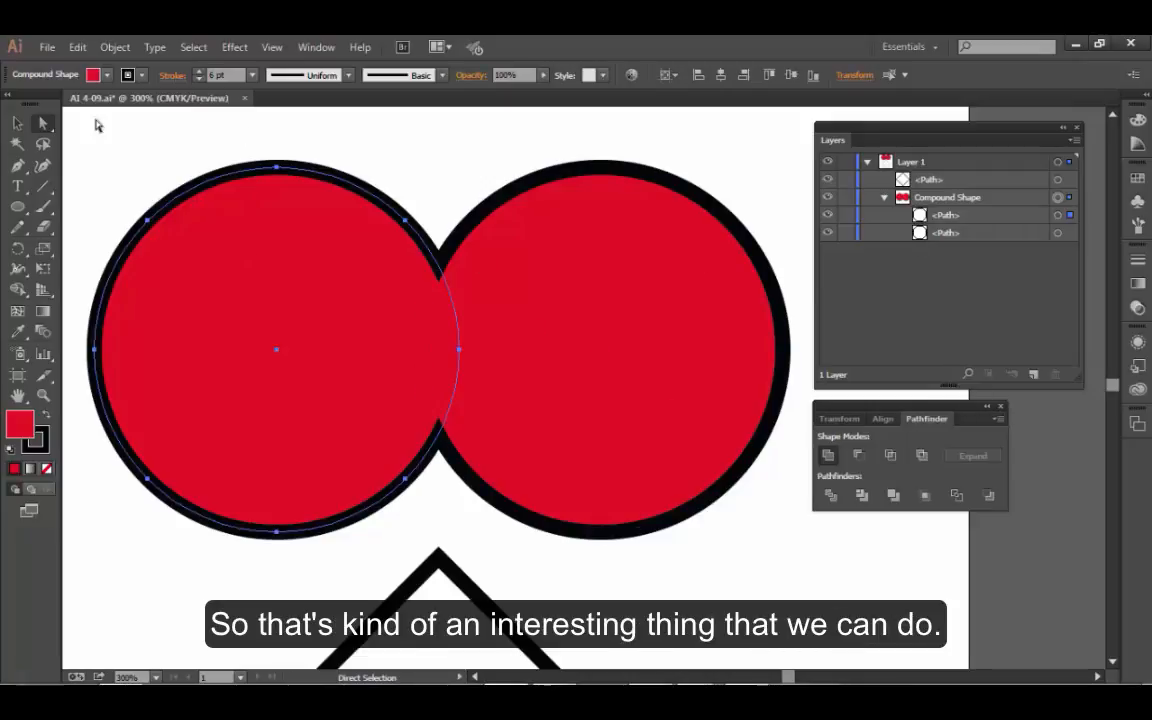
{"action": "left_click", "coordinate": [18, 123]}
{"action": "left_click", "coordinate": [545, 280]}
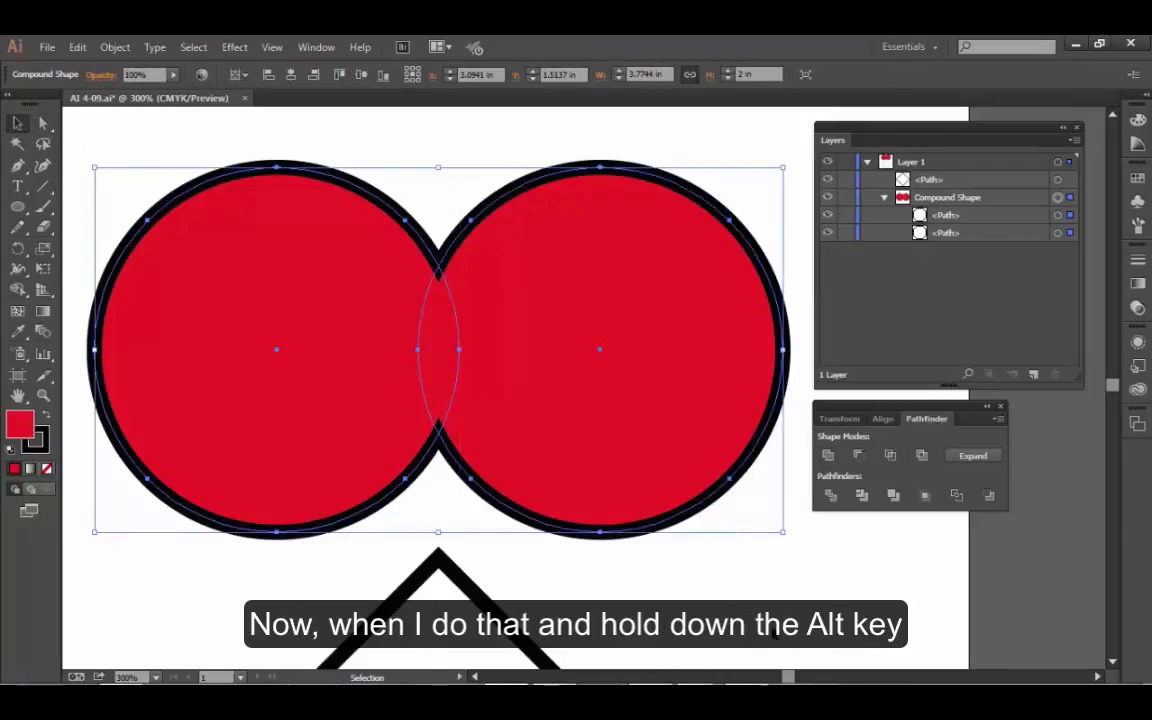
{"action": "left_click", "coordinate": [778, 634]}
{"action": "left_click", "coordinate": [600, 384]}
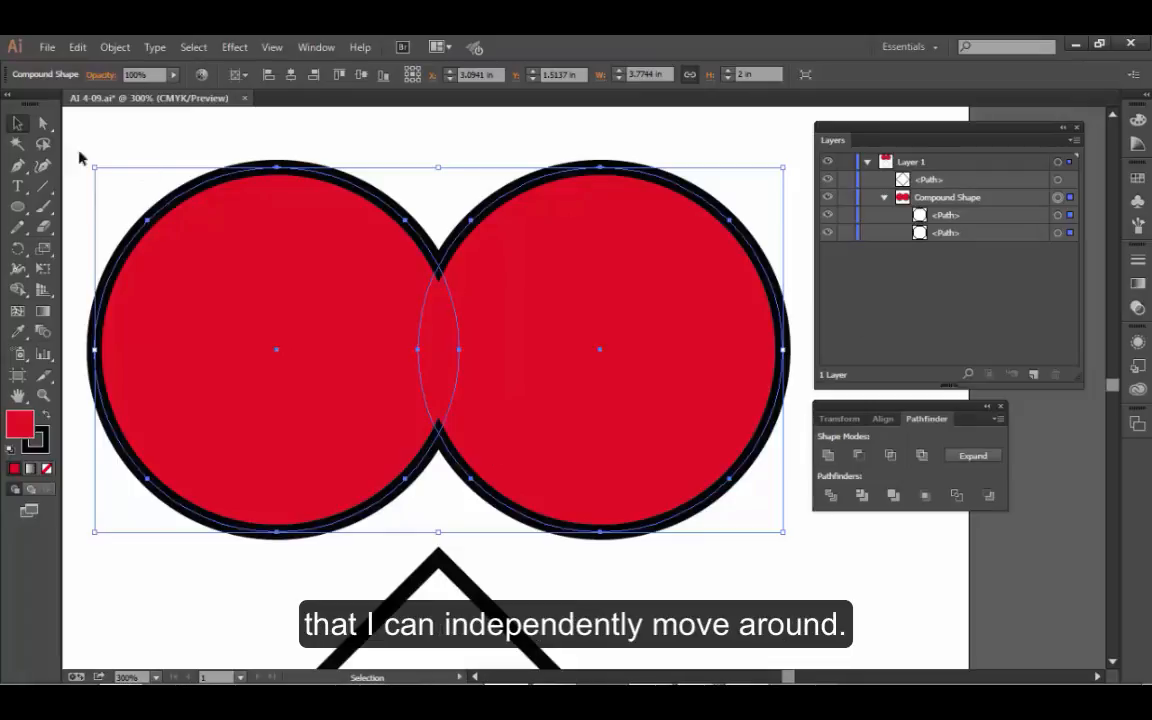
- Move only the compound shape's right circle up and left to overlap the other circle further, and deselect it
{"action": "left_click", "coordinate": [42, 121]}
{"action": "left_click", "coordinate": [438, 222]}
{"action": "left_click", "coordinate": [590, 315]}
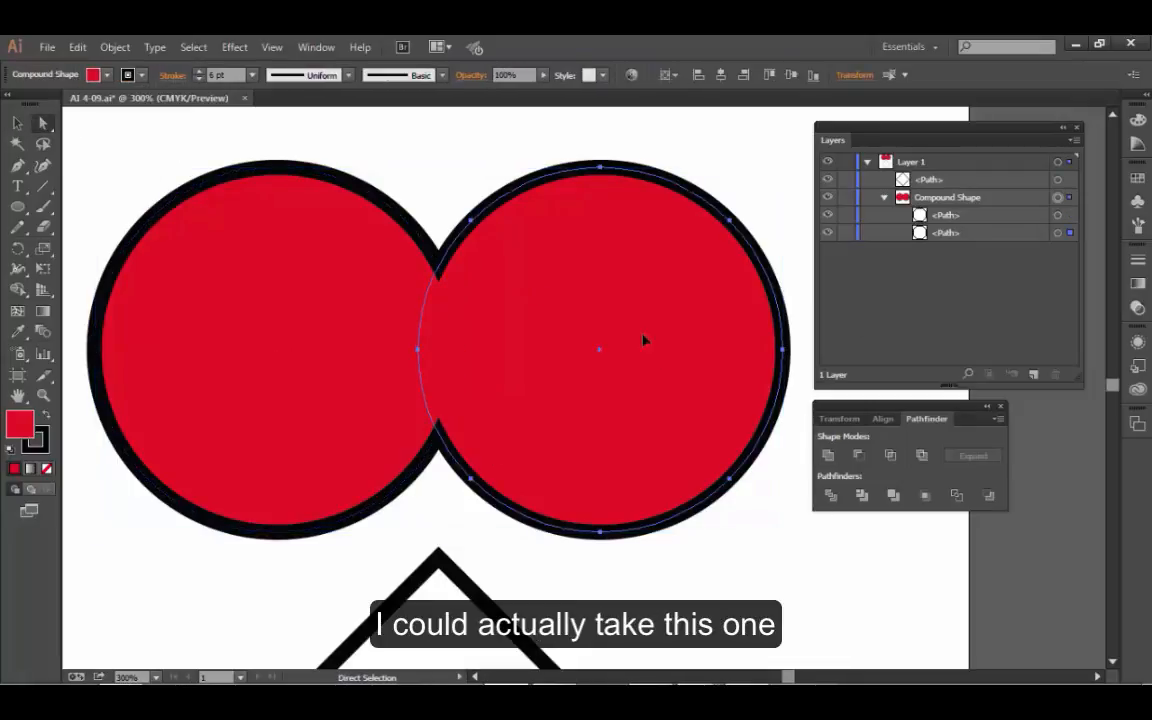
{"action": "left_click_drag", "start_coordinate": [648, 347], "coordinate": [525, 291]}
{"action": "left_click", "coordinate": [689, 522]}
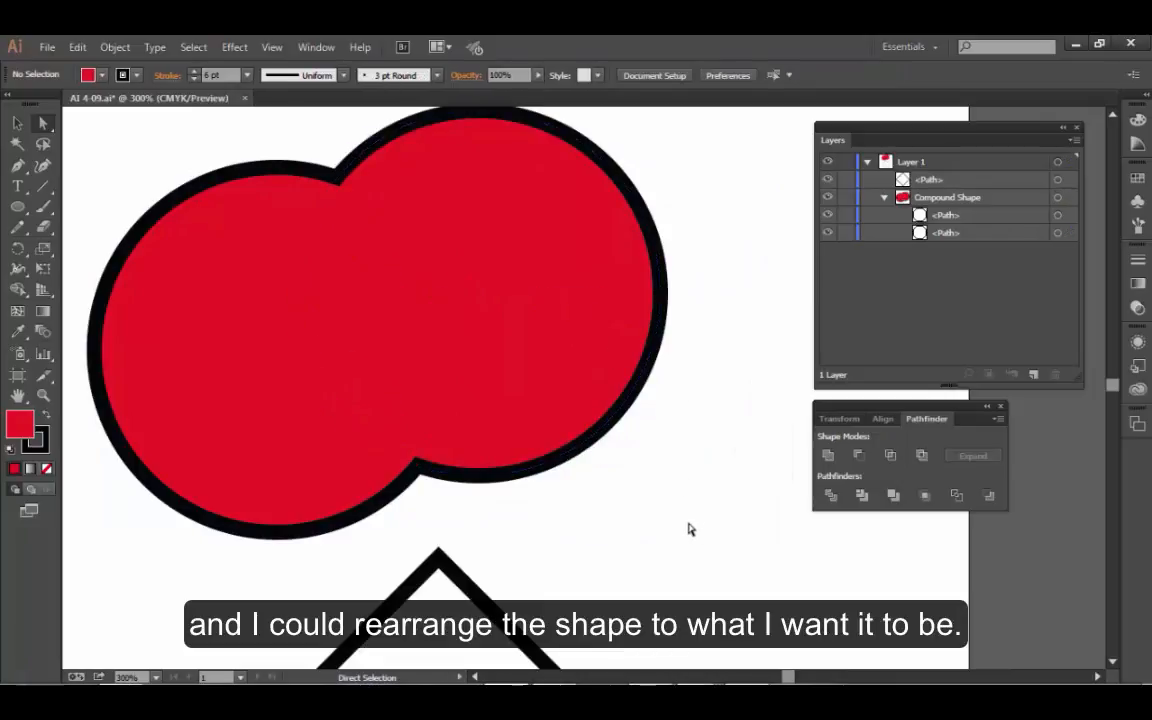
- Try expanding the rearranged compound shape into a single path and undo the expansion
{"action": "left_click", "coordinate": [17, 122]}
{"action": "left_click", "coordinate": [354, 341]}
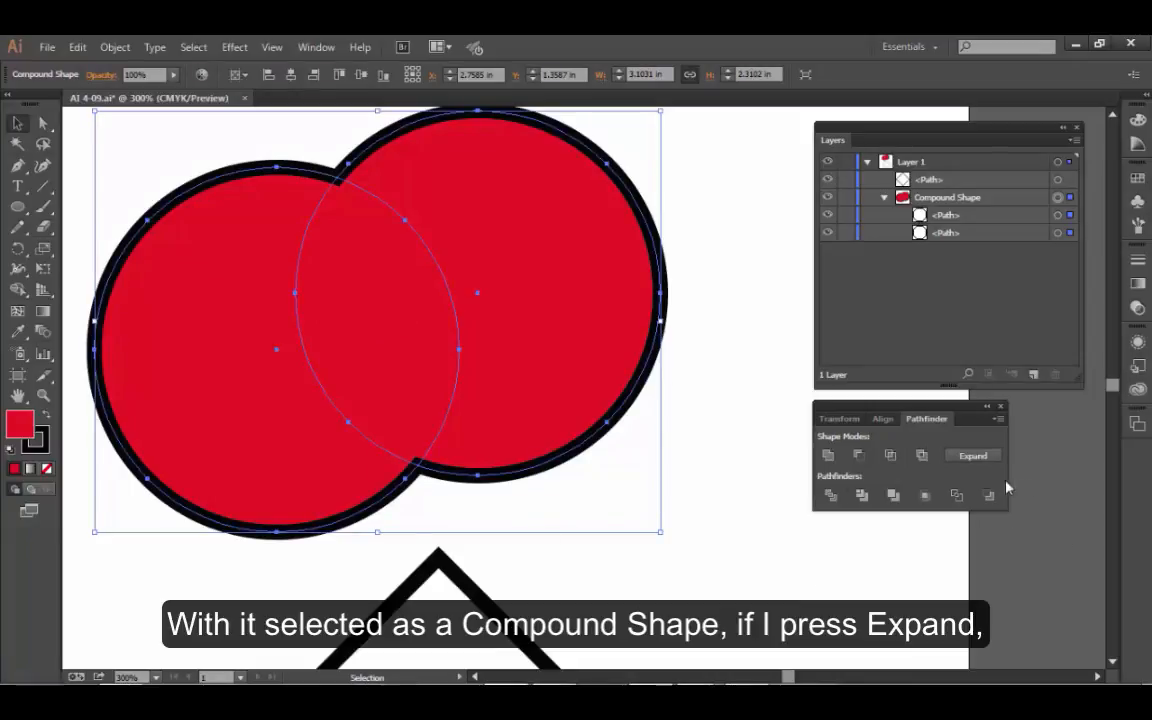
{"action": "left_click", "coordinate": [986, 458]}
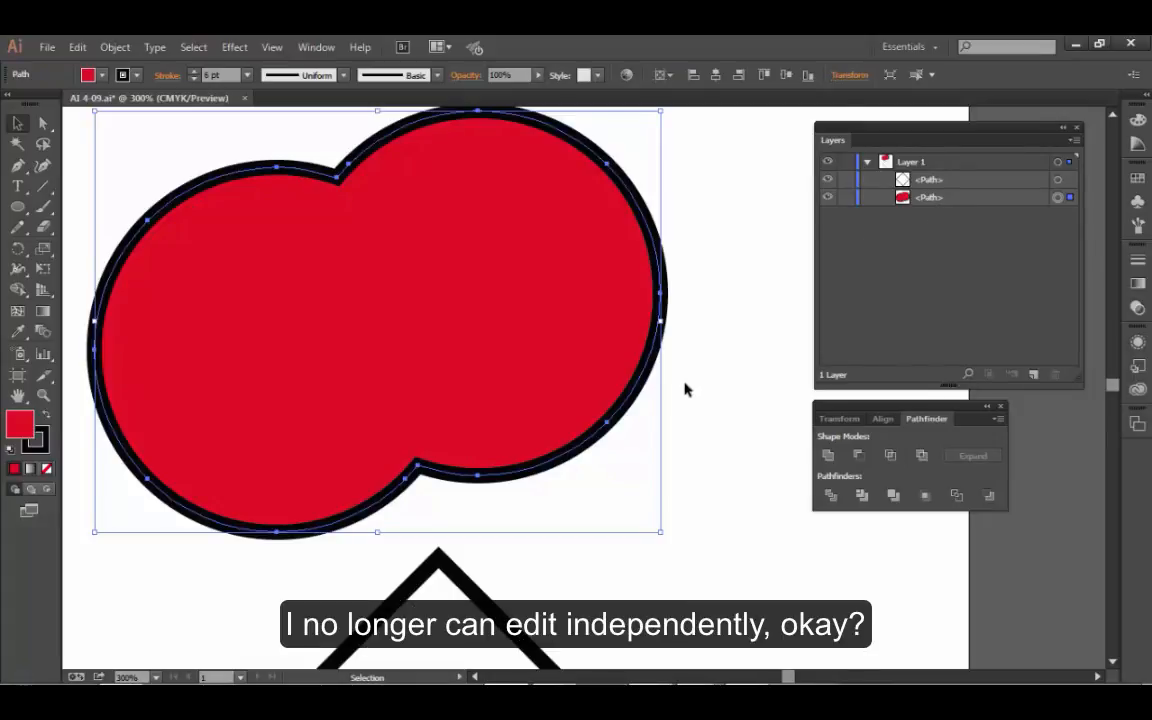
{"action": "key", "text": "ctrl+z"}
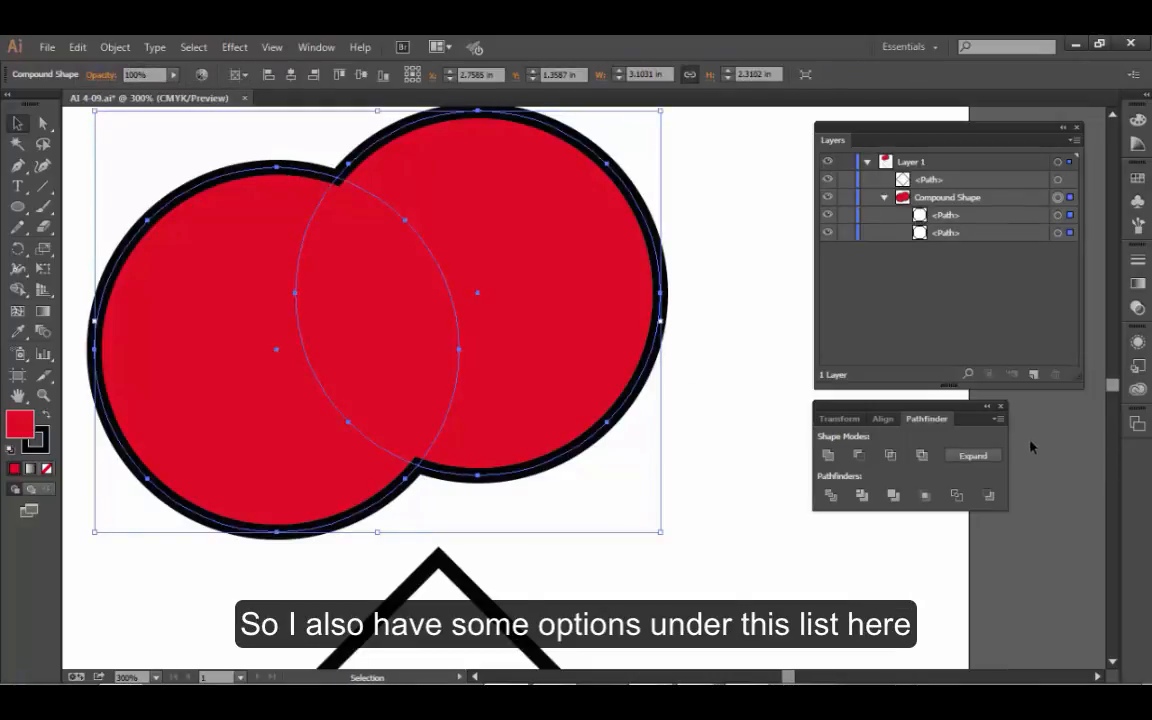
- Examine the Make, Release and Expand Compound Shape commands among the Pathfinder options, and deselect the artwork
{"action": "left_click", "coordinate": [997, 420]}
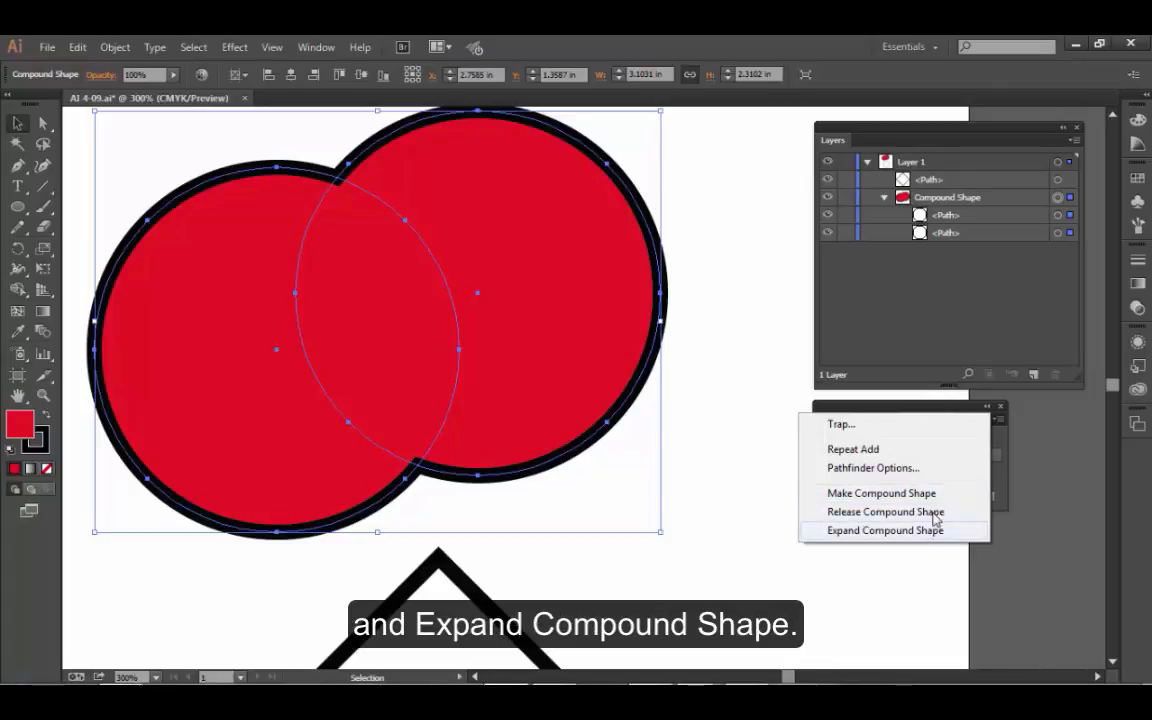
{"action": "left_click", "coordinate": [750, 512]}
{"action": "left_click", "coordinate": [750, 512]}
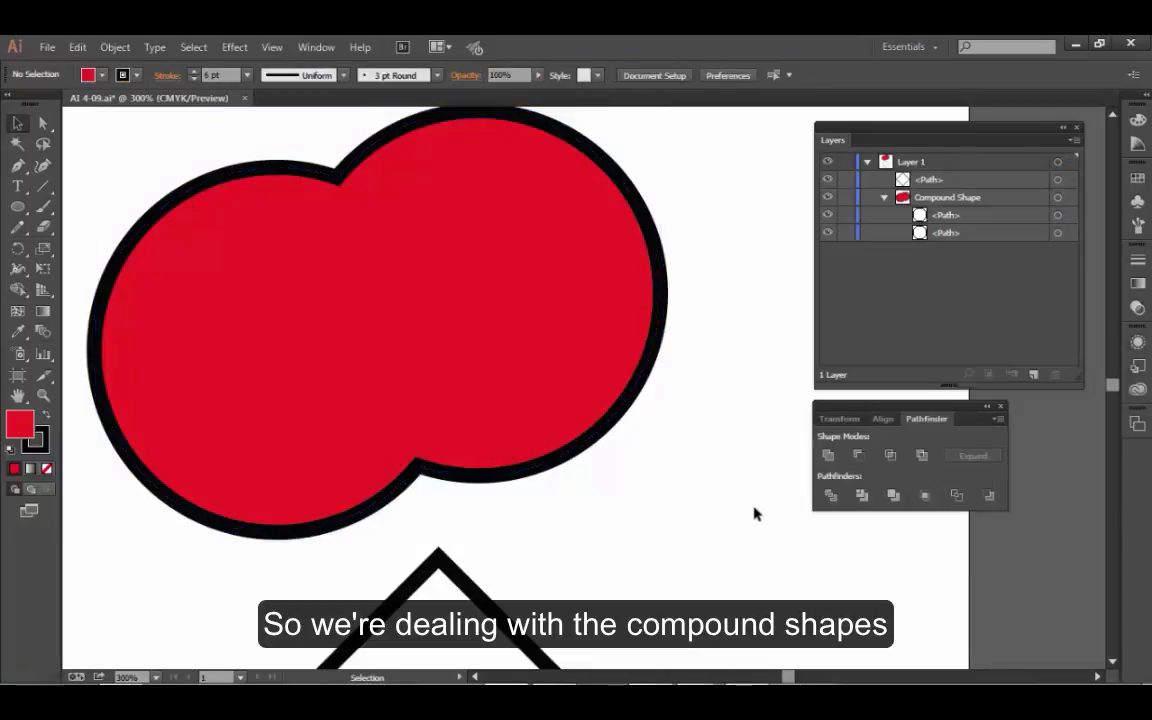
- Examine the Compound Path commands with the compound shape selected, and clear the selection
{"action": "left_click_drag", "start_coordinate": [285, 142], "coordinate": [391, 244]}
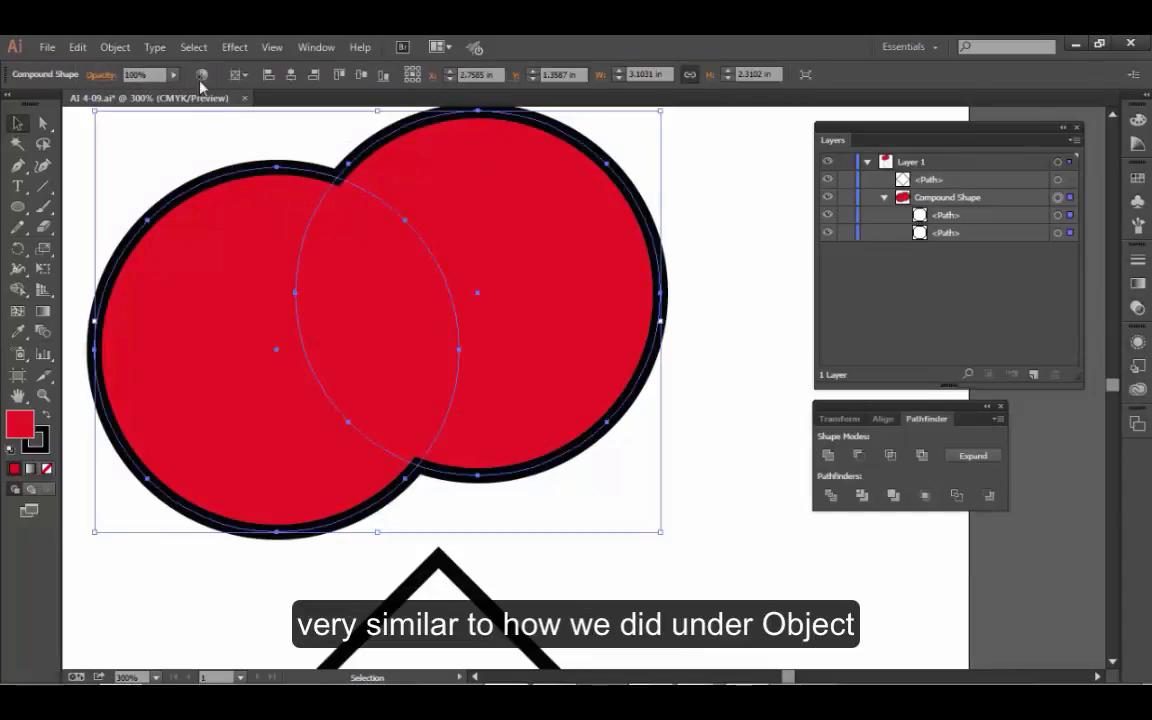
{"action": "left_click", "coordinate": [115, 47]}
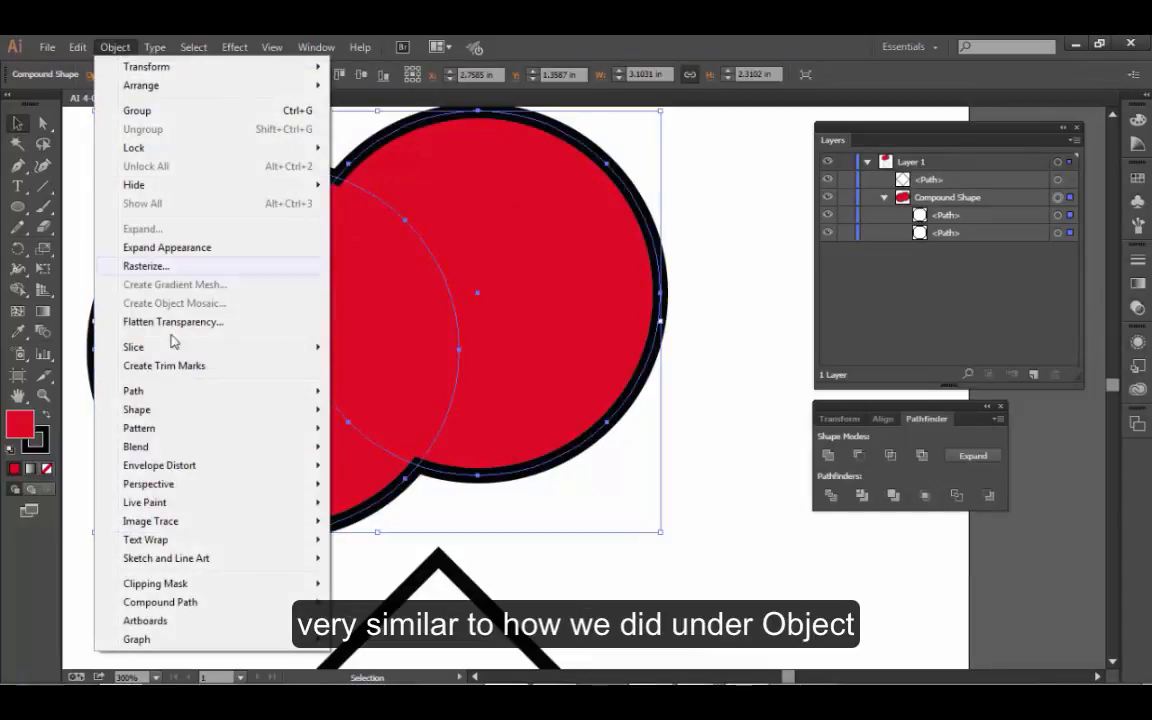
{"action": "mouse_move", "coordinate": [280, 606]}
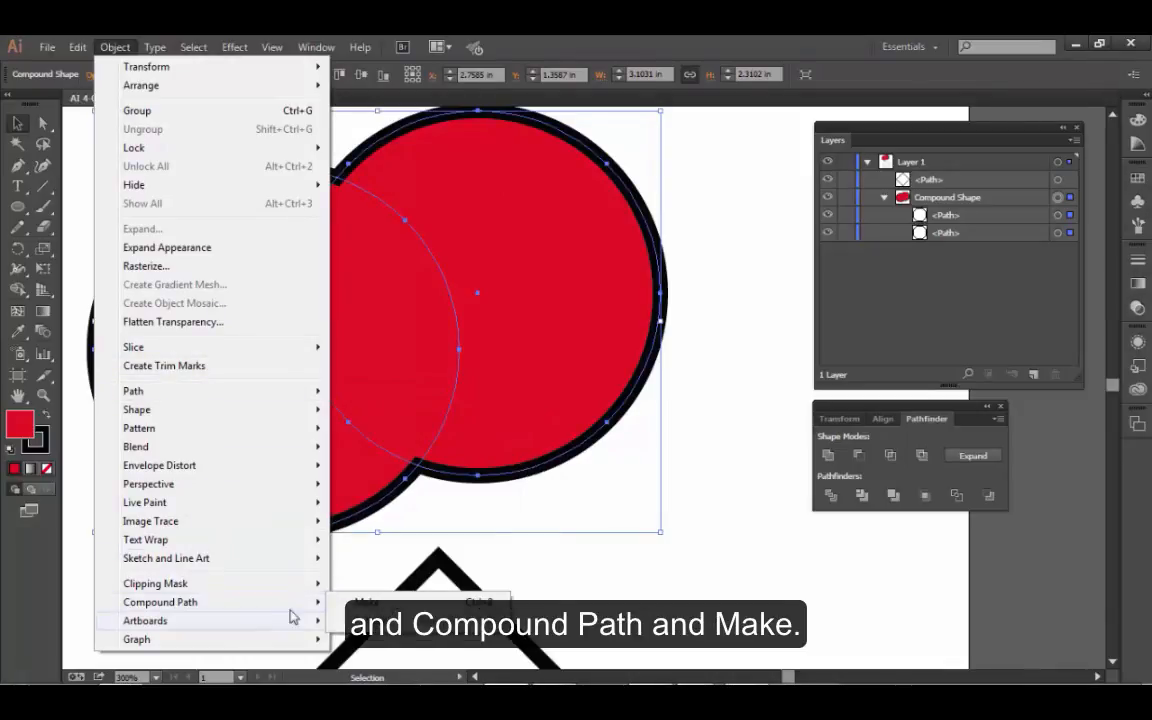
{"action": "left_click", "coordinate": [366, 602]}
{"action": "left_click", "coordinate": [786, 585]}
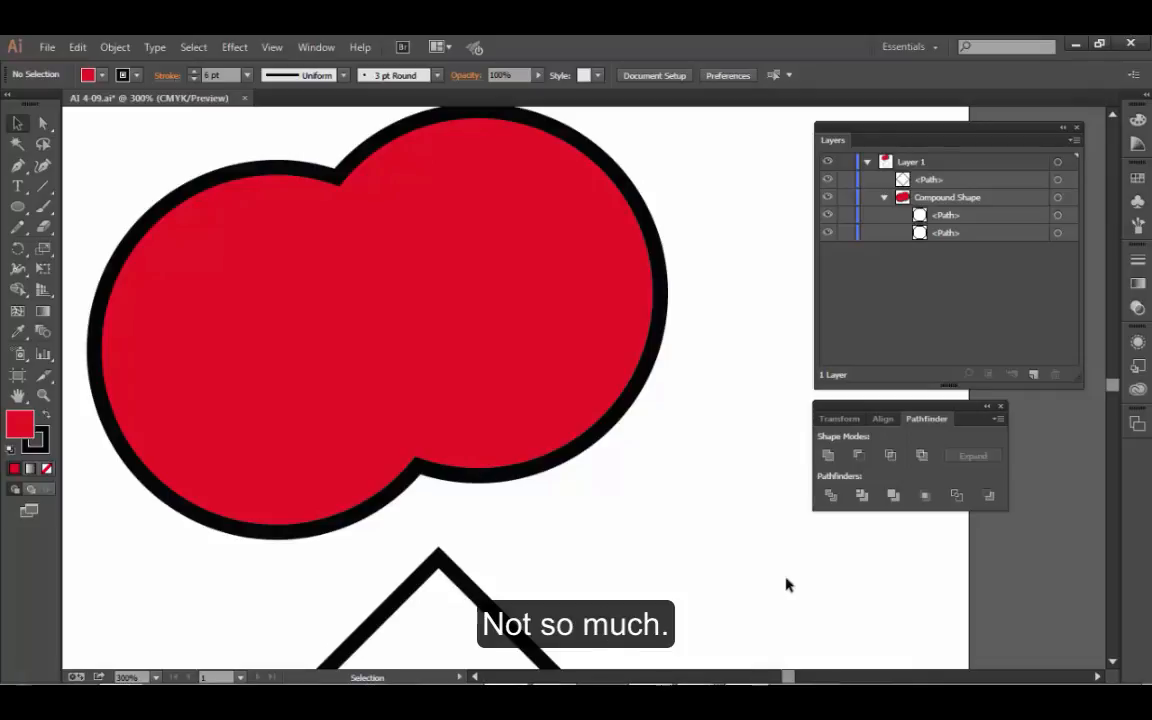
- Undo the move of the compound shape's right circle and deselect it
{"action": "key", "text": "ctrl+z"}
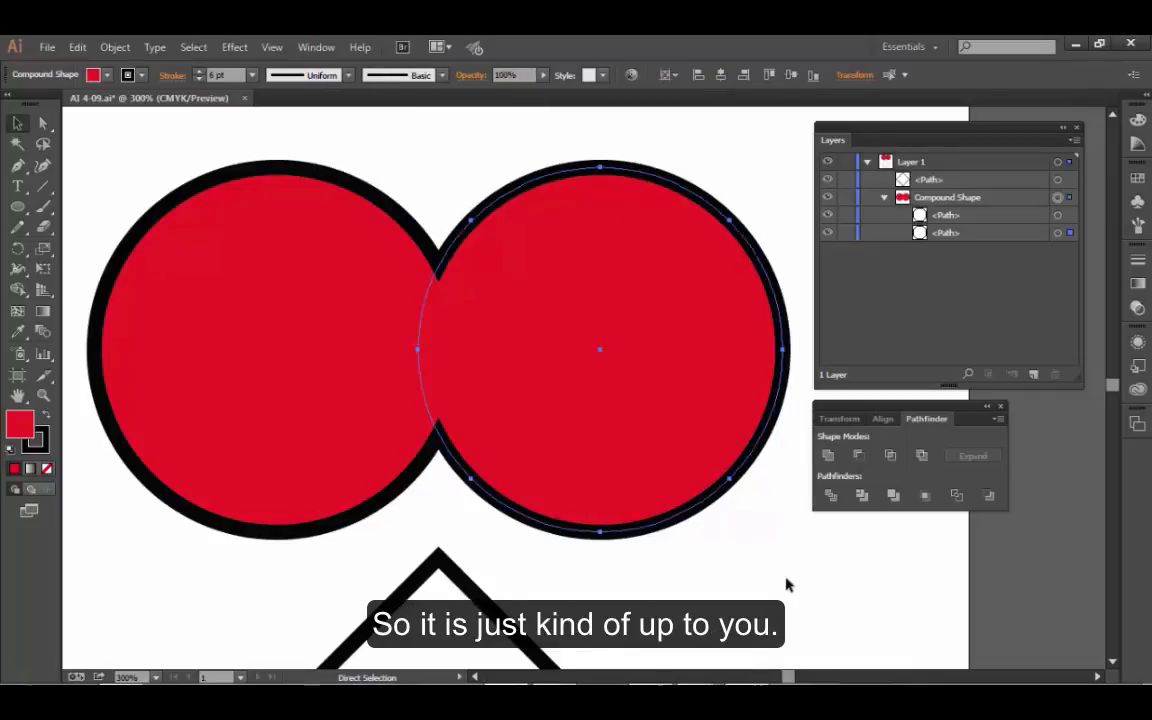
{"action": "left_click", "coordinate": [556, 562]}
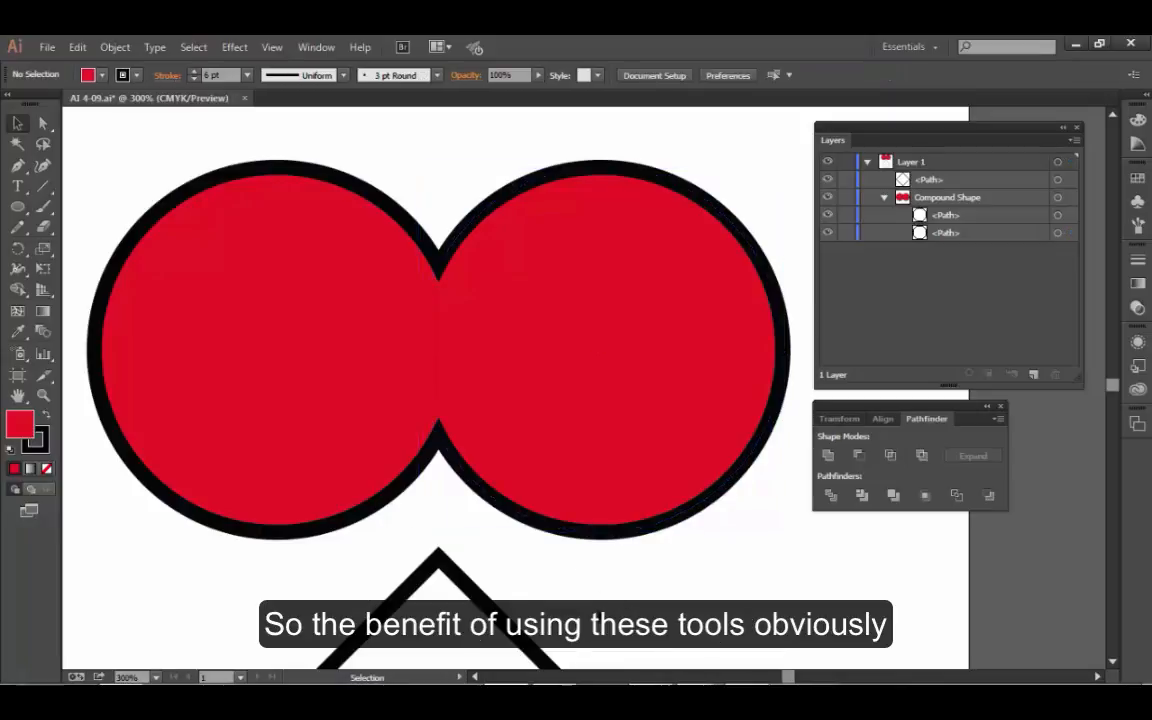
- Move the diamond up over the two circles and nudge it until its strokes line up with theirs in a heart outline
{"action": "left_click", "coordinate": [599, 598], "text": "ctrl+alt"}
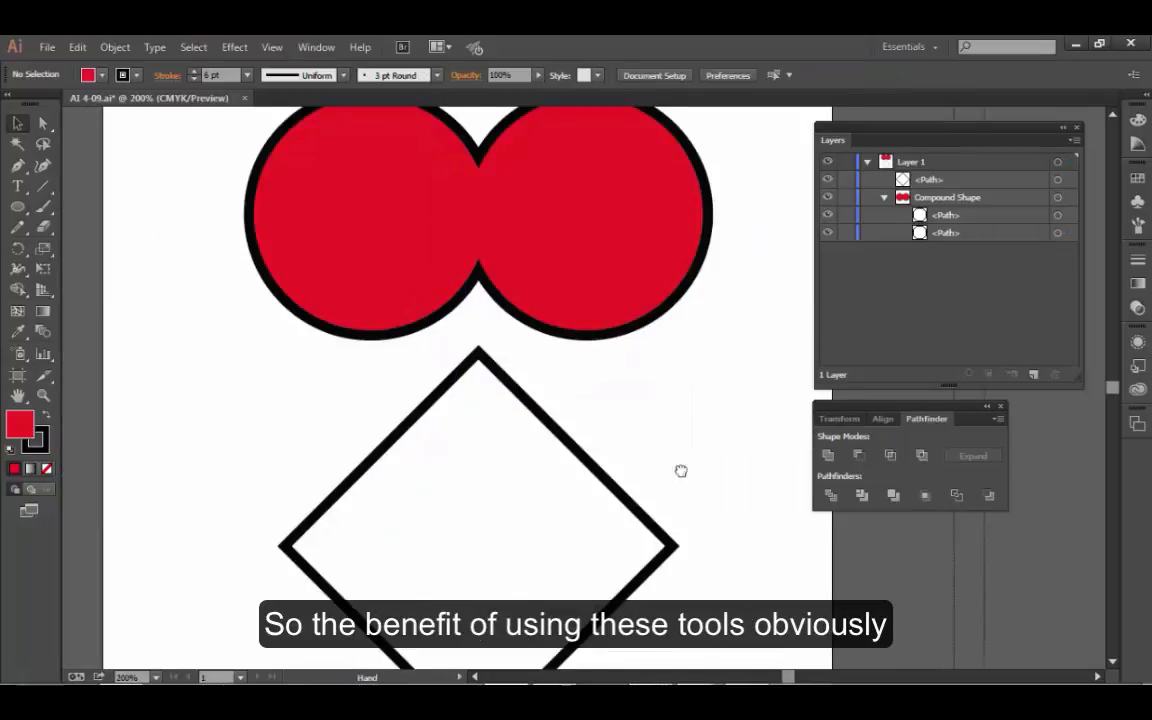
{"action": "left_click_drag", "start_coordinate": [680, 470], "coordinate": [593, 323]}
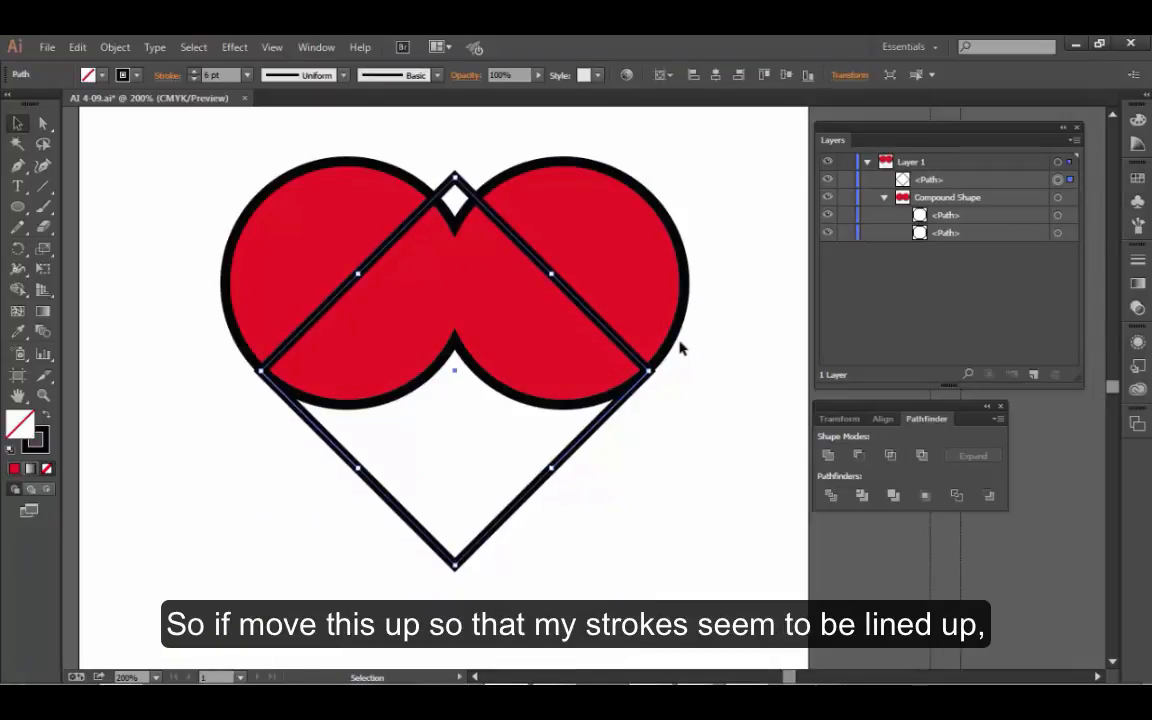
{"action": "key", "text": "Left"}
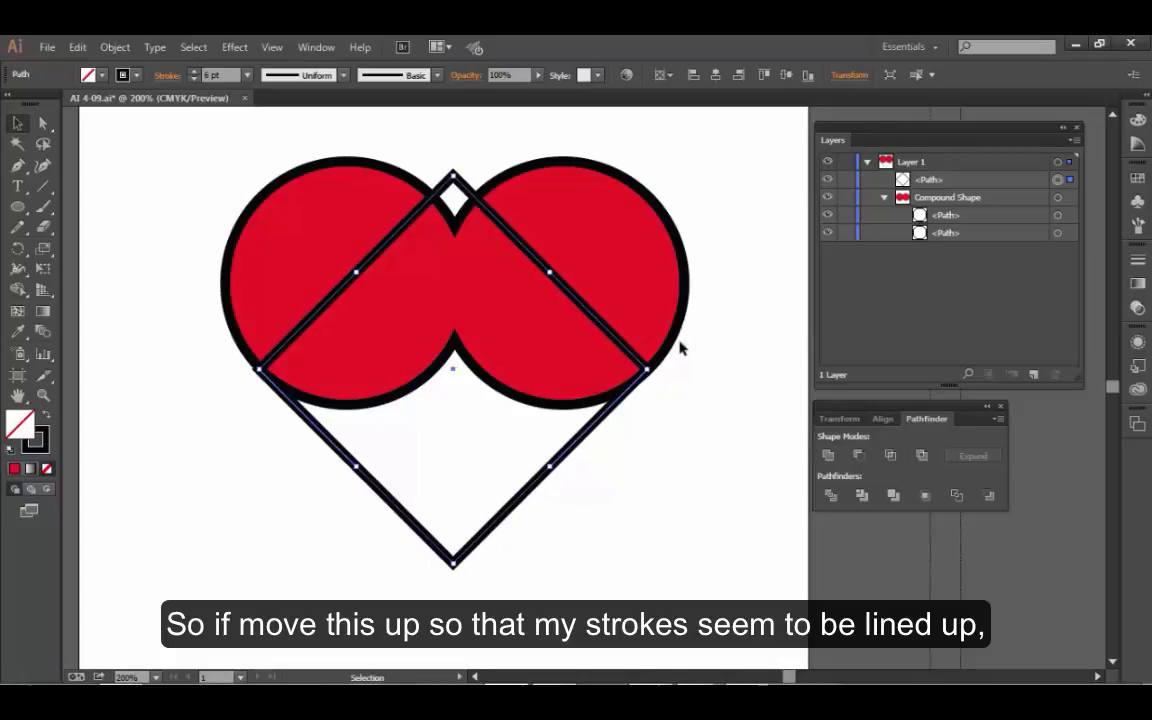
{"action": "key", "text": "Down"}
{"action": "key", "text": "Up"}
{"action": "key", "text": "Up"}
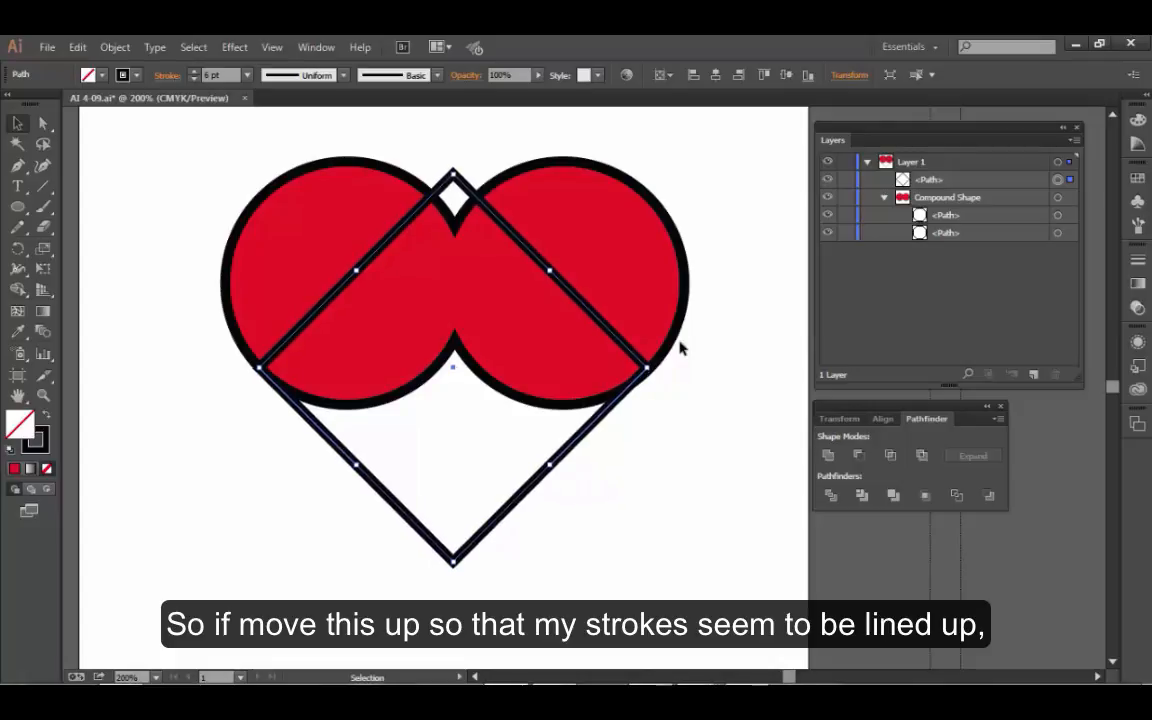
{"action": "key", "text": "Right"}
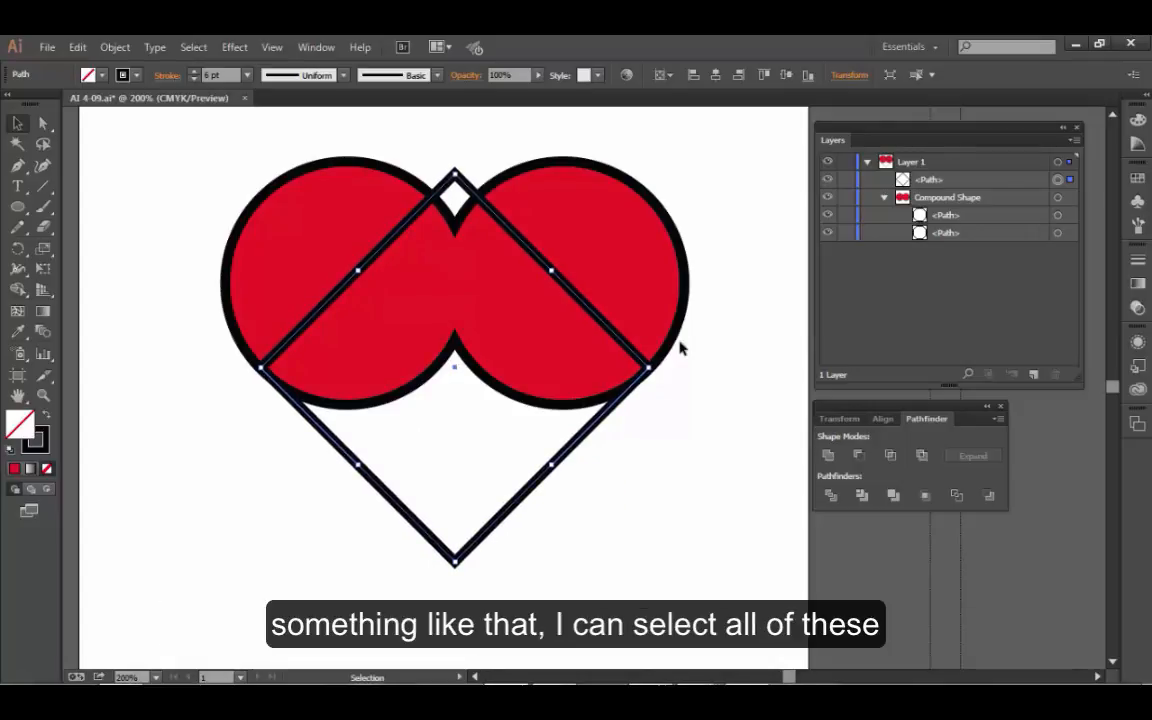
- Try uniting the diamond and the circles as a compound shape, show its nested paths among the layers, and undo it
{"action": "left_click_drag", "start_coordinate": [212, 140], "coordinate": [705, 478]}
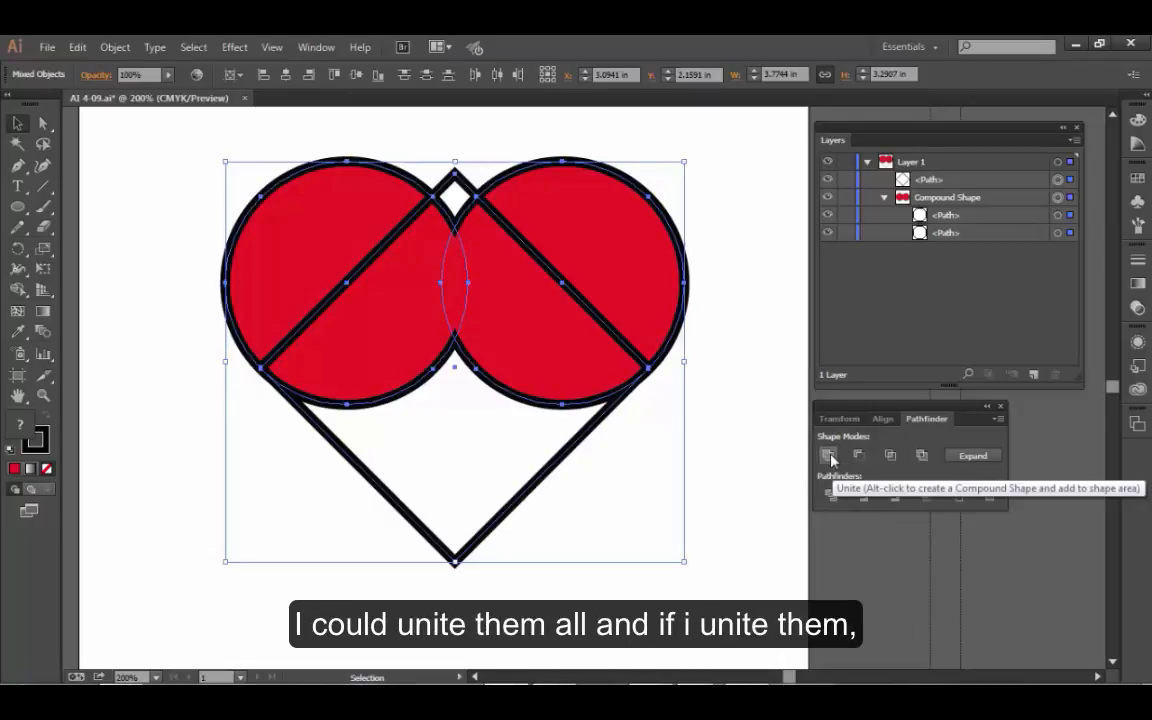
{"action": "left_click", "coordinate": [703, 484]}
{"action": "left_click_drag", "start_coordinate": [731, 337], "coordinate": [436, 458]}
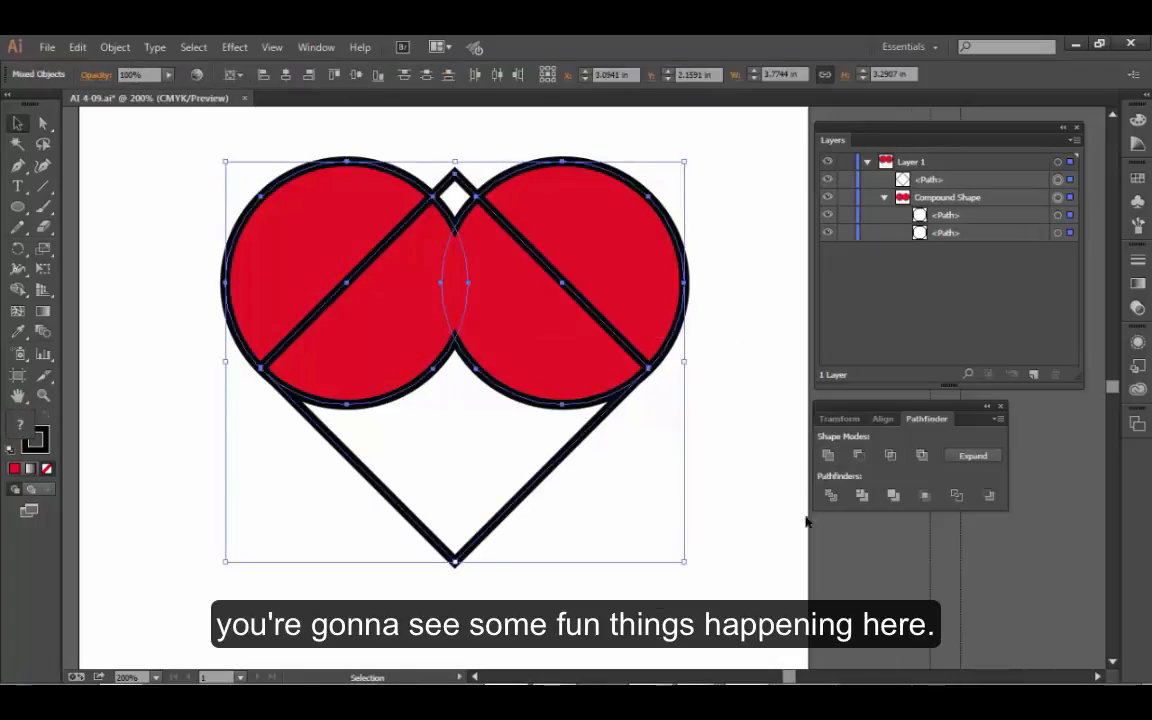
{"action": "left_click", "coordinate": [828, 456], "text": "alt"}
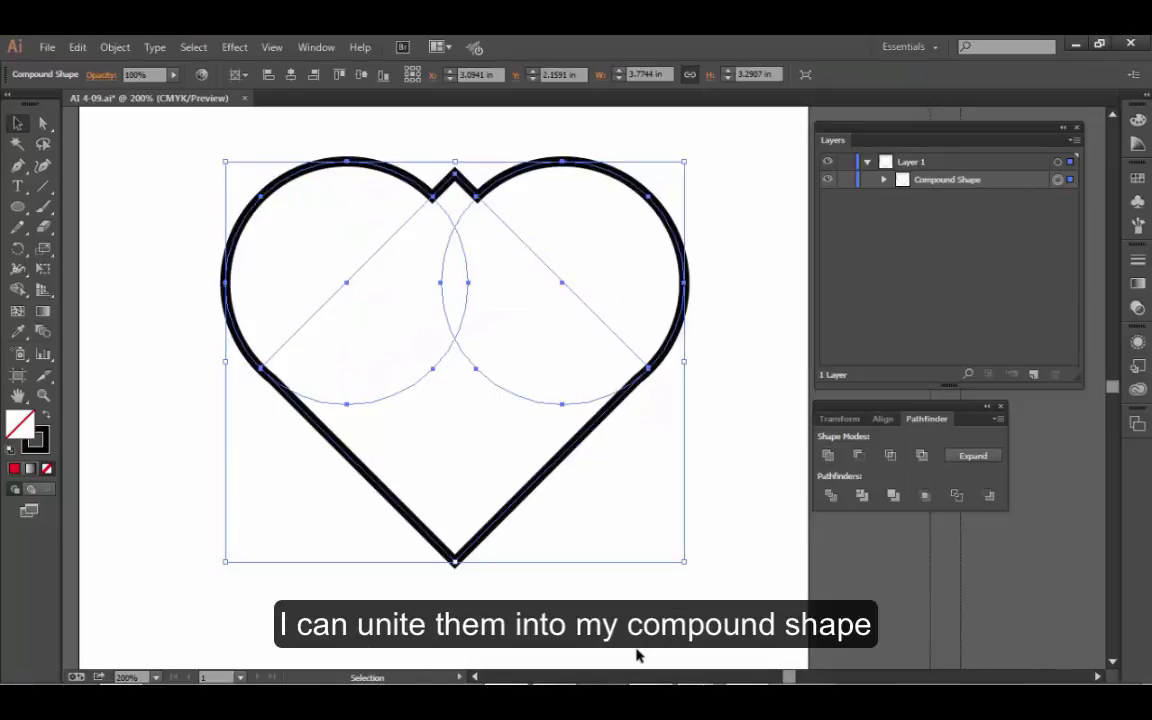
{"action": "left_click", "coordinate": [884, 180], "text": "alt"}
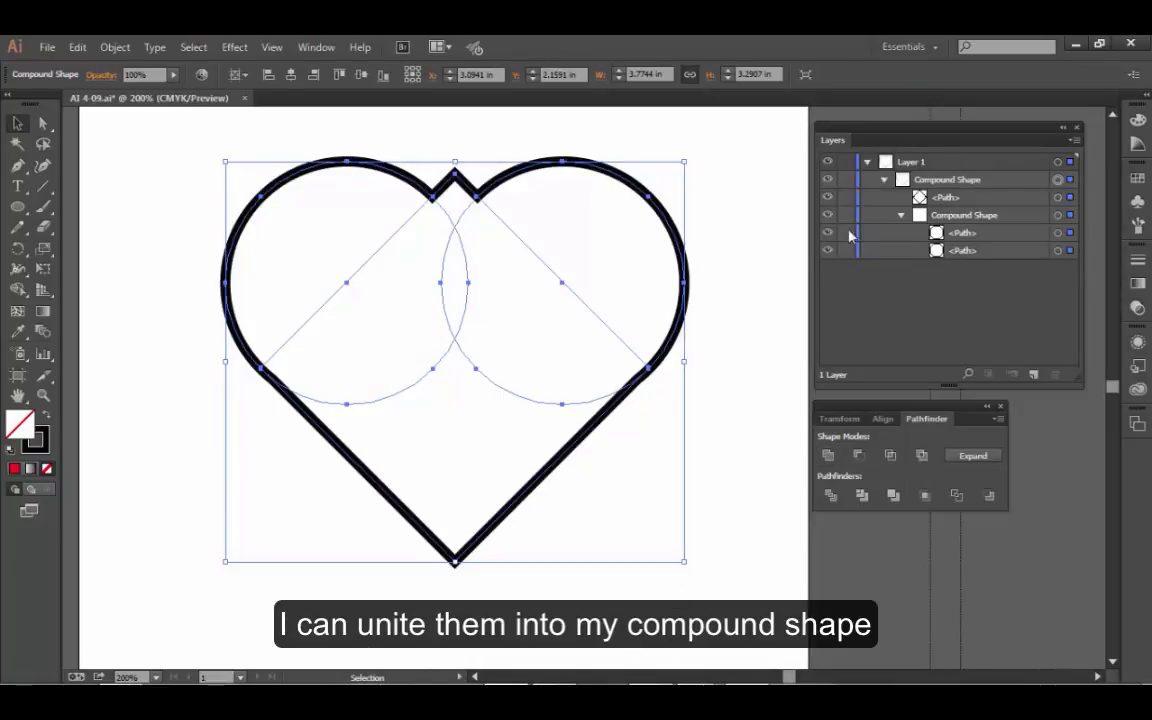
{"action": "left_click", "coordinate": [750, 357]}
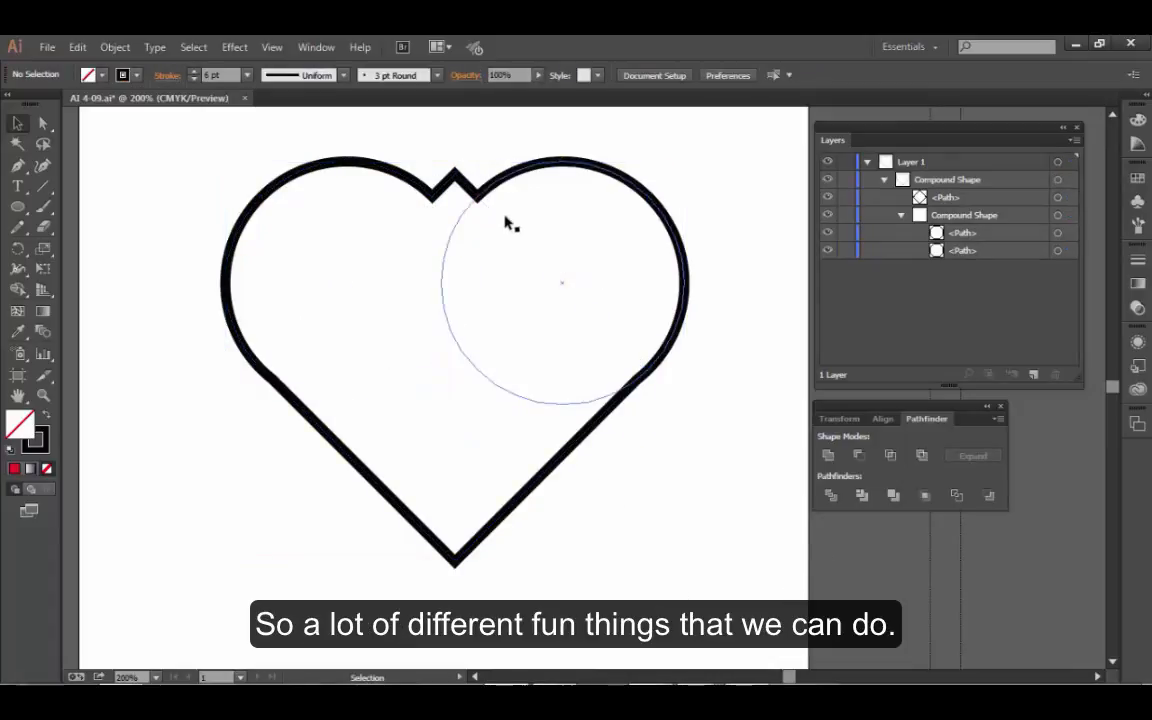
{"action": "key", "text": "ctrl+z"}
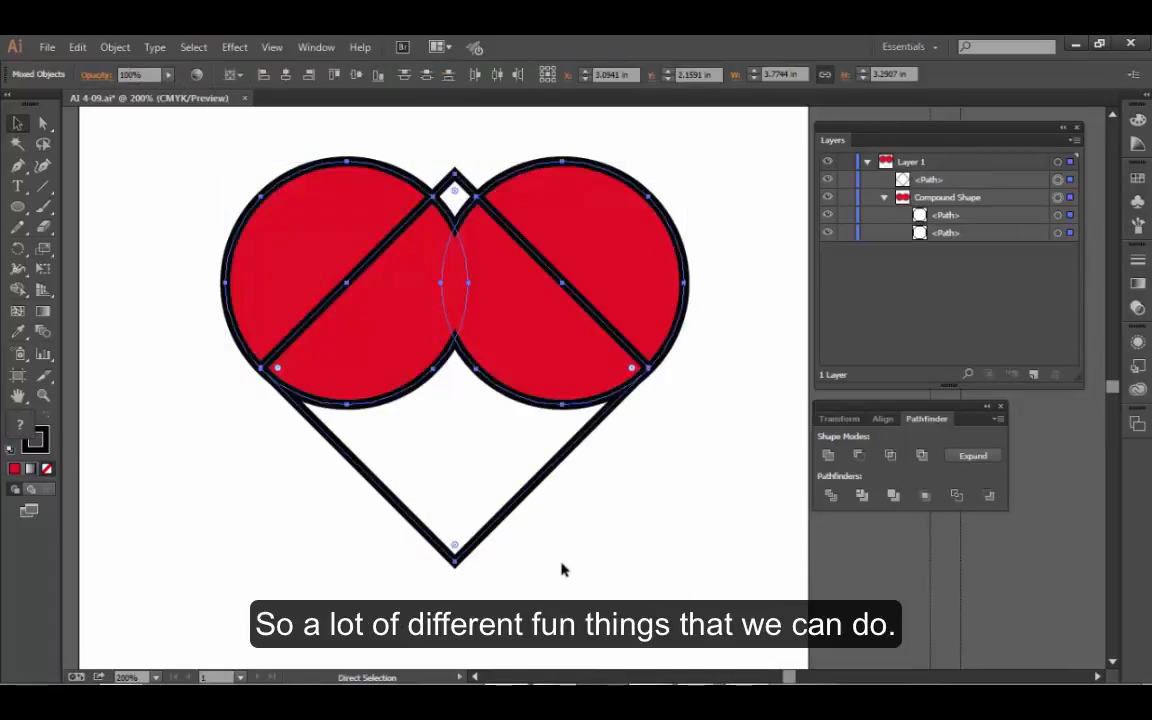
{"action": "key", "text": "v"}
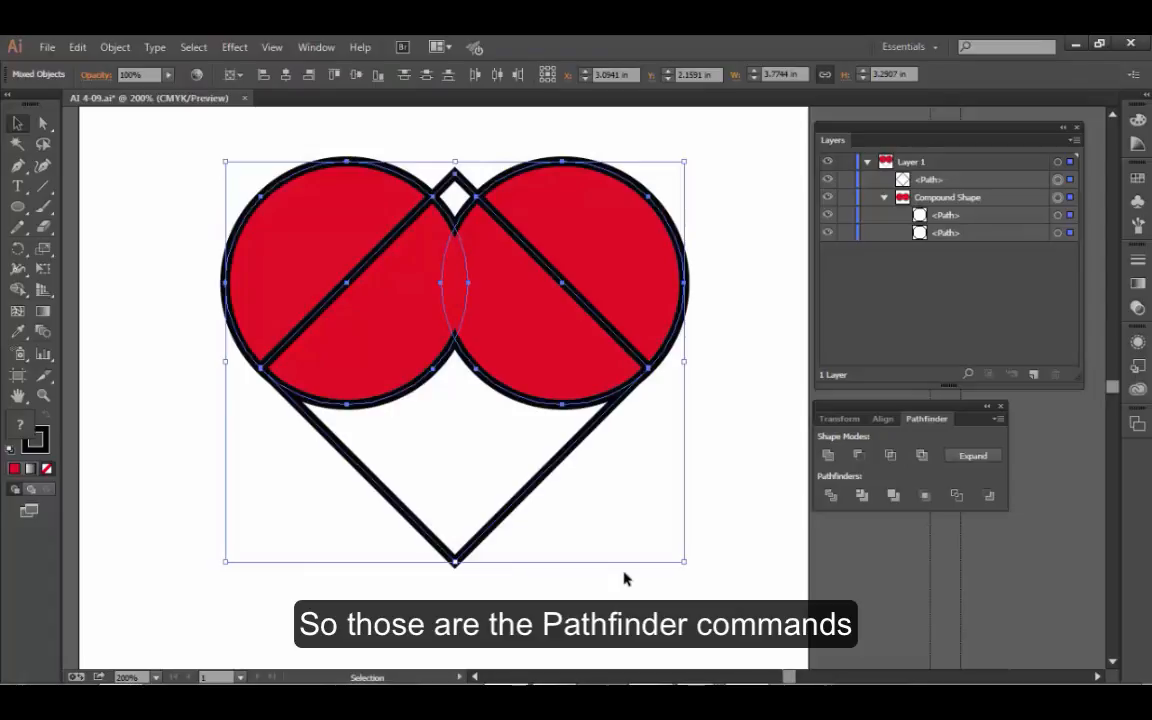